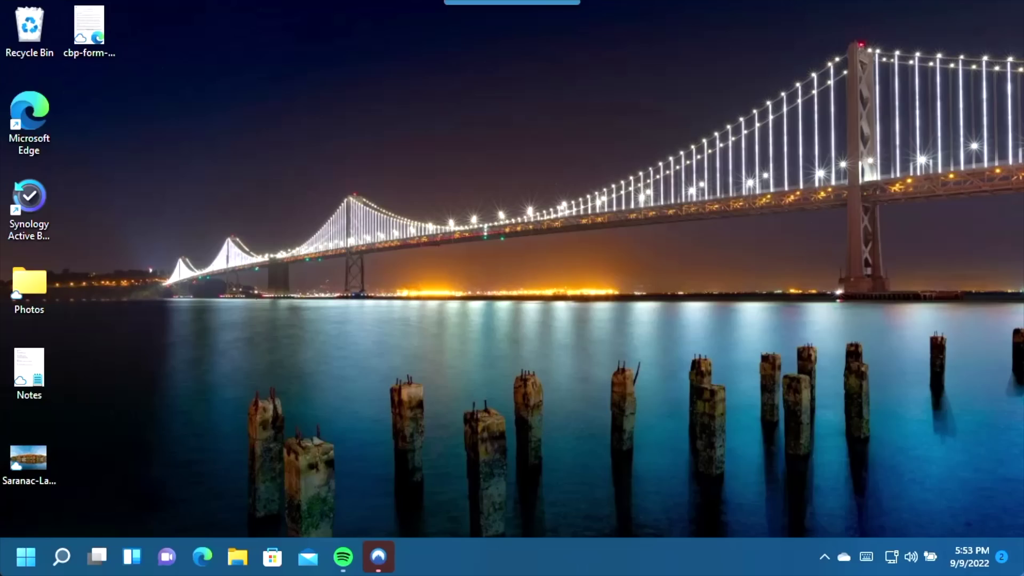
- Launch Calculator from search and move its window right of centre
{"action": "left_click", "coordinate": [31, 554]}
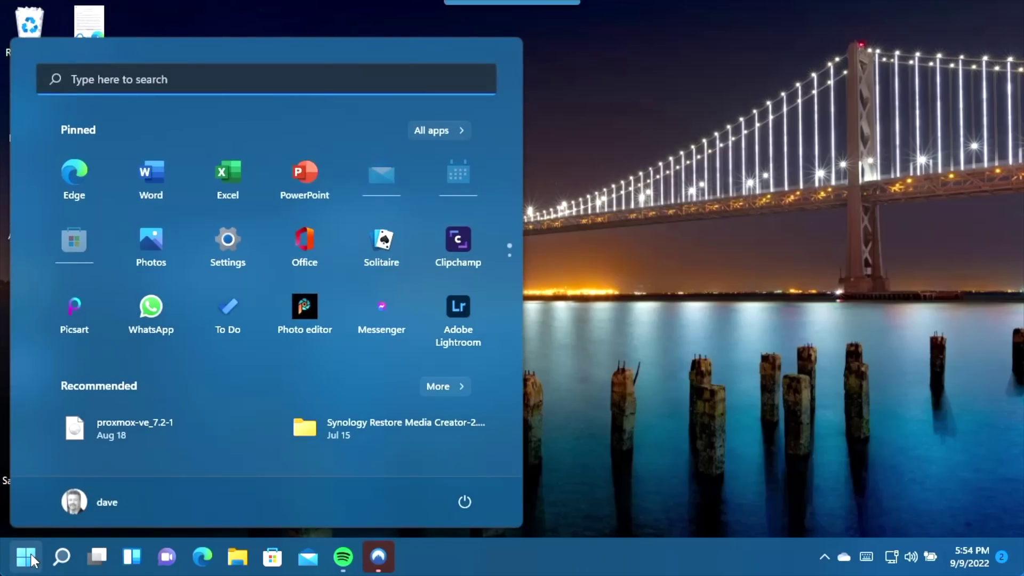
{"action": "type", "text": "calc"}
{"action": "key", "text": "Return"}
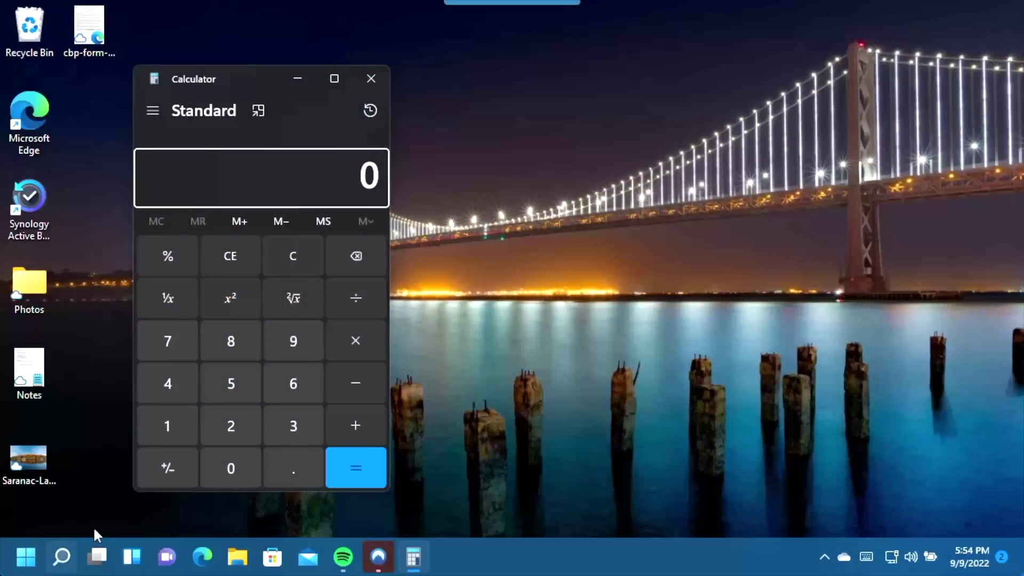
{"action": "left_click_drag", "start_coordinate": [217, 89], "coordinate": [629, 67]}
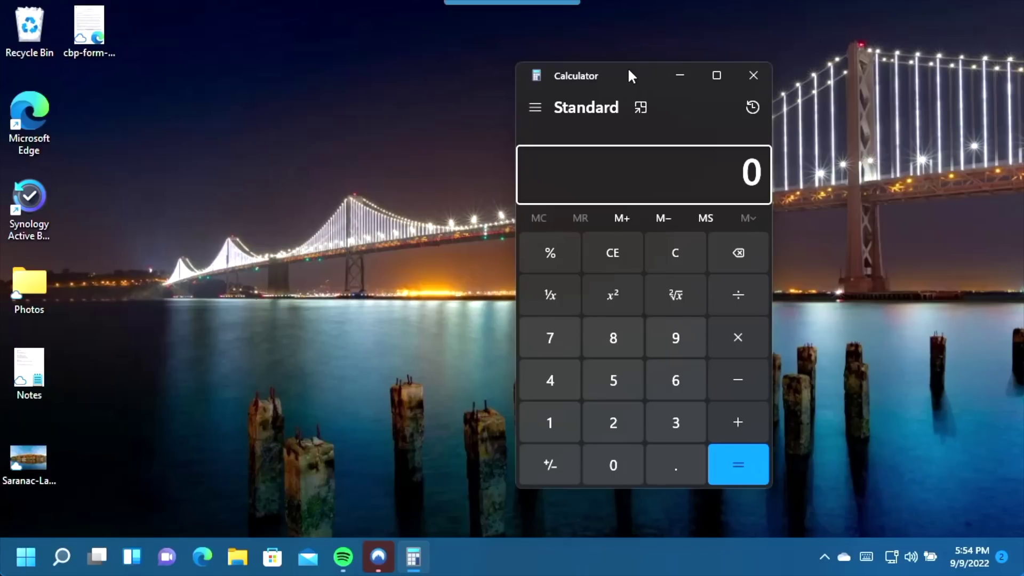
{"action": "key", "text": "alt"}
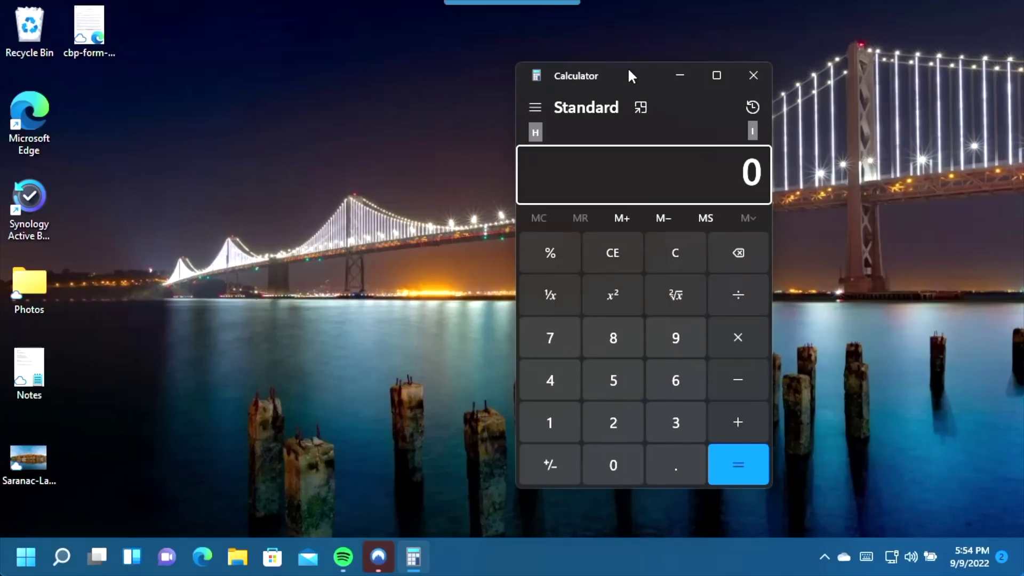
- Launch Paint from the Start search
{"action": "left_click", "coordinate": [27, 562]}
{"action": "type", "text": "paint"}
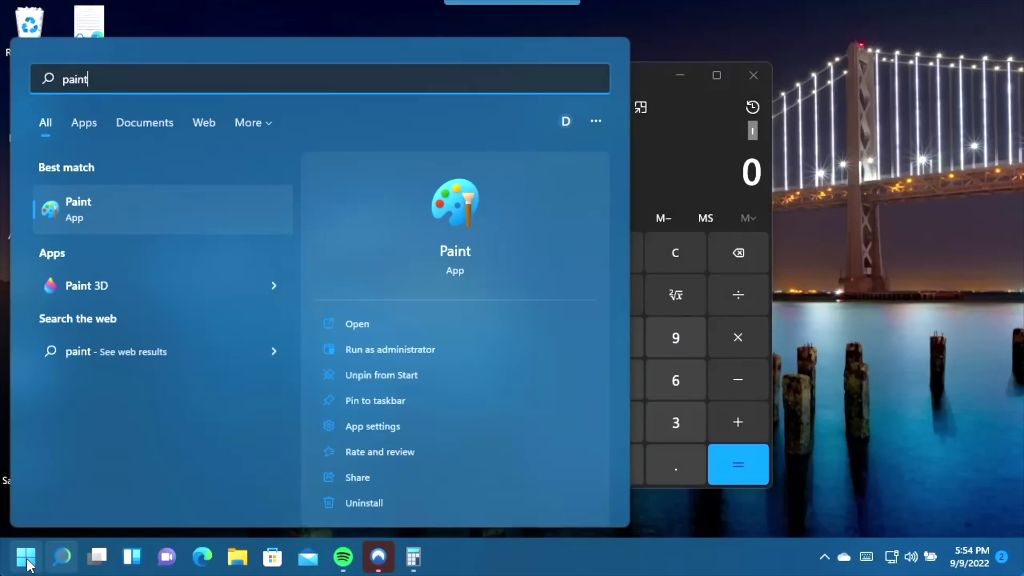
{"action": "key", "text": "Return"}
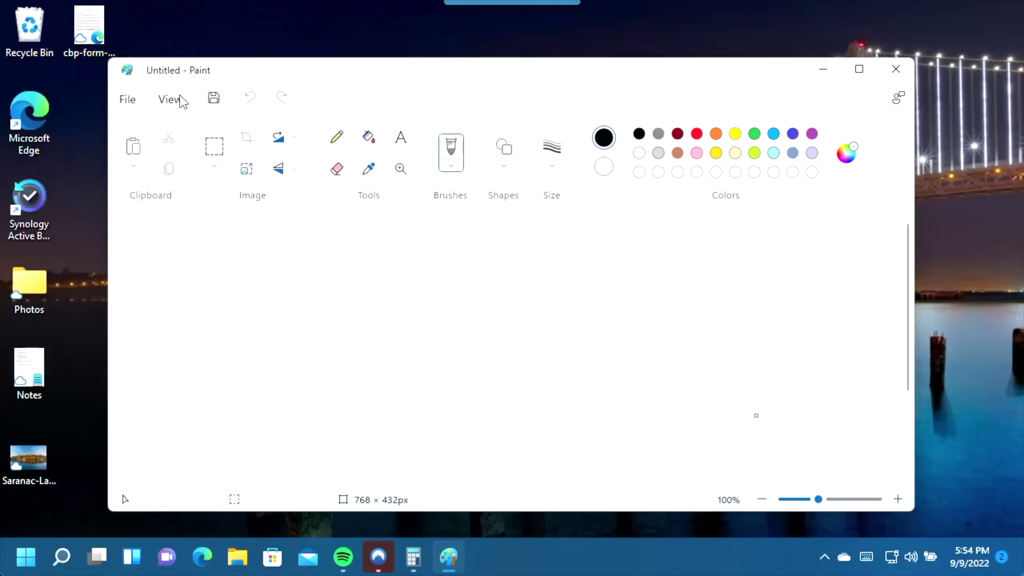
- Paste the desktop screenshot onto the Paint canvas
{"action": "left_click", "coordinate": [242, 302]}
{"action": "key", "text": "ctrl+v"}
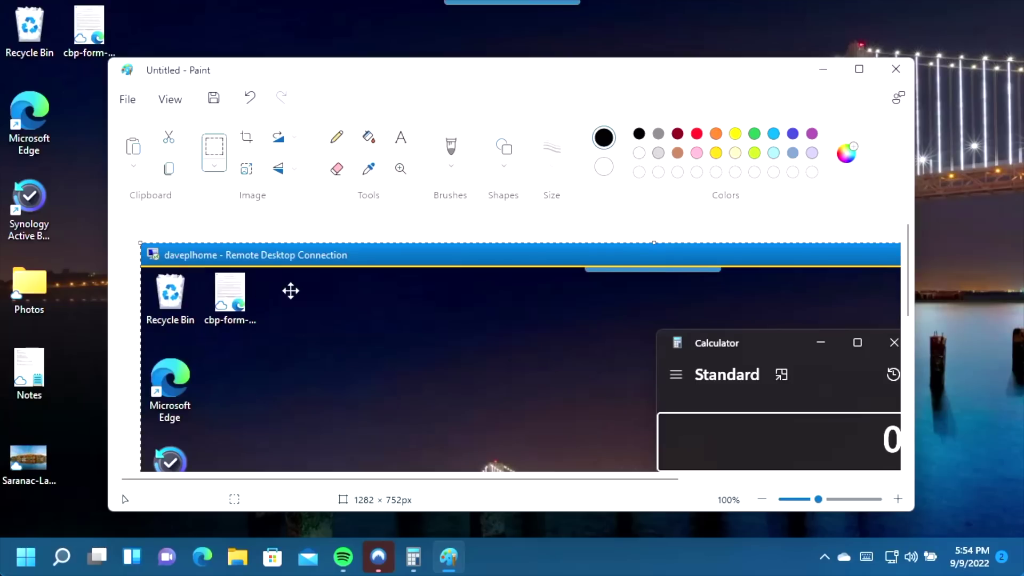
{"action": "scroll", "coordinate": [488, 331], "scroll_direction": "down", "scroll_amount": 3}
{"action": "scroll", "coordinate": [487, 332], "scroll_direction": "up", "scroll_amount": 2}
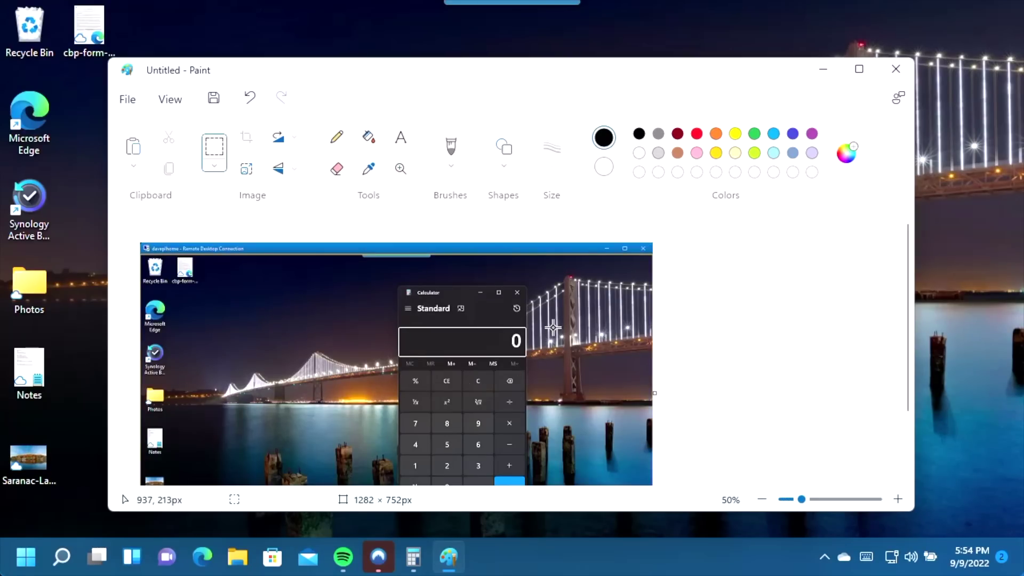
{"action": "left_click_drag", "start_coordinate": [905, 261], "coordinate": [909, 294]}
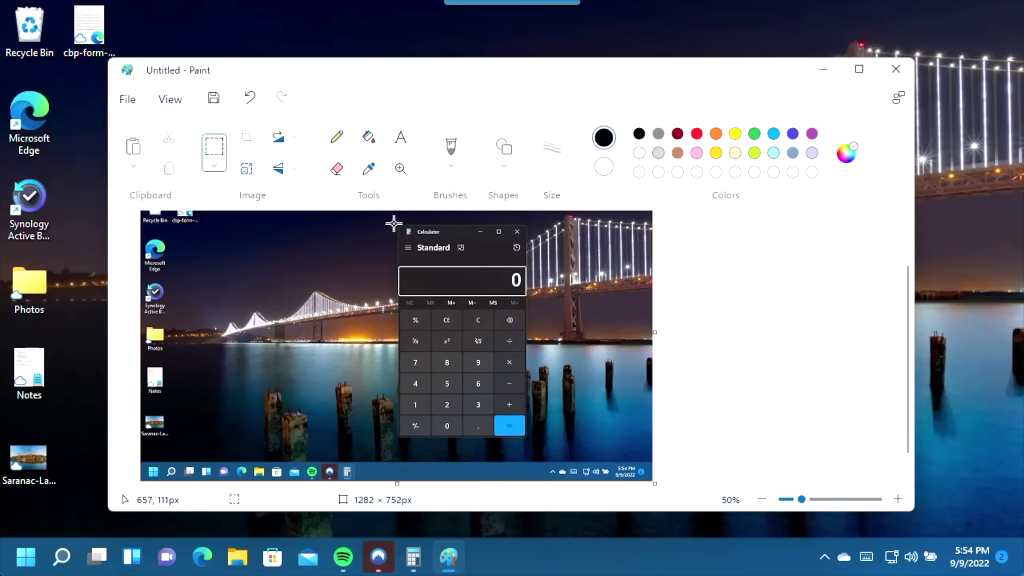
- Crop the image to just the Calculator window, 331 × 533px
{"action": "left_click_drag", "start_coordinate": [529, 441], "coordinate": [528, 438]}
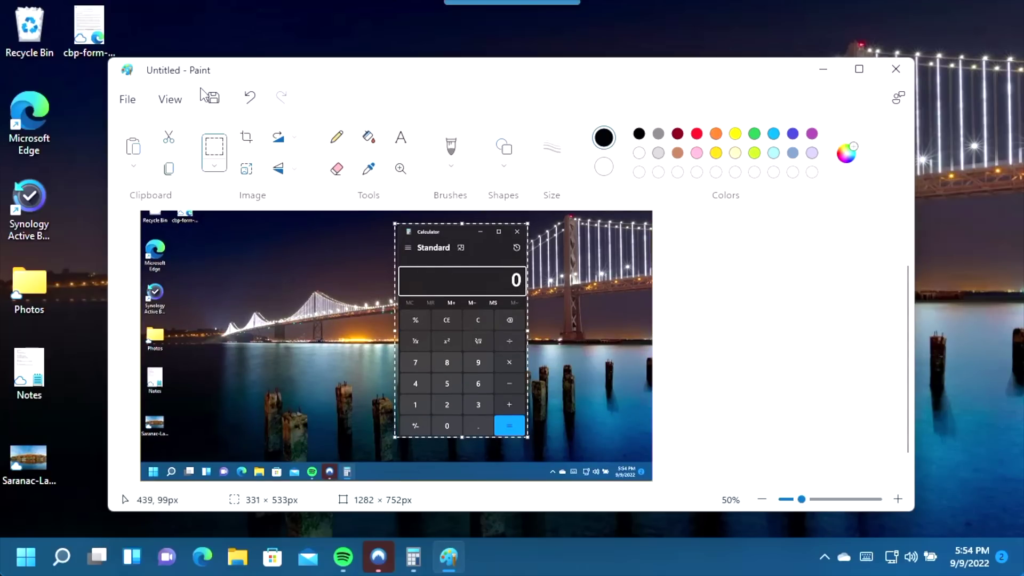
{"action": "right_click", "coordinate": [398, 265]}
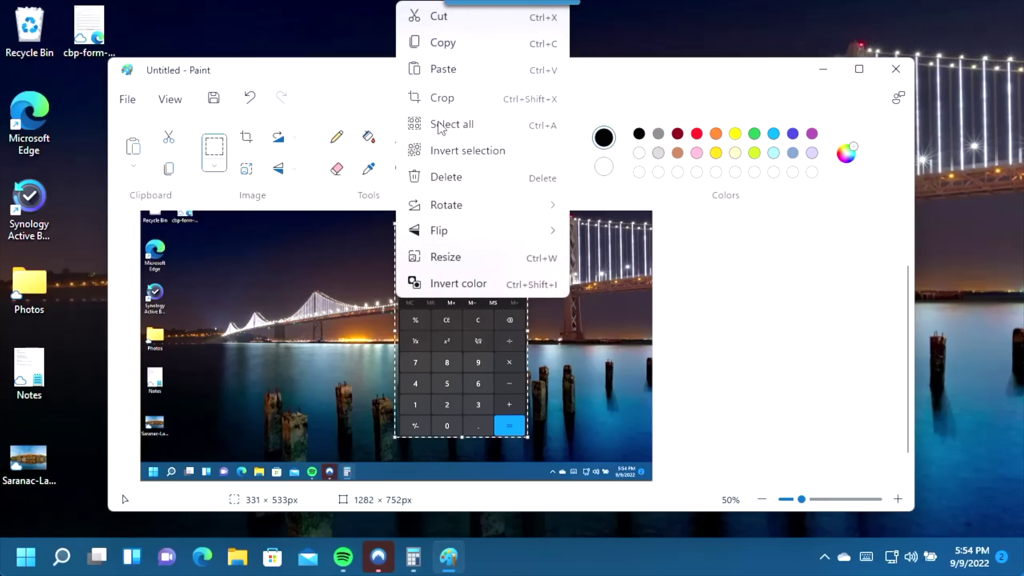
{"action": "left_click", "coordinate": [436, 99]}
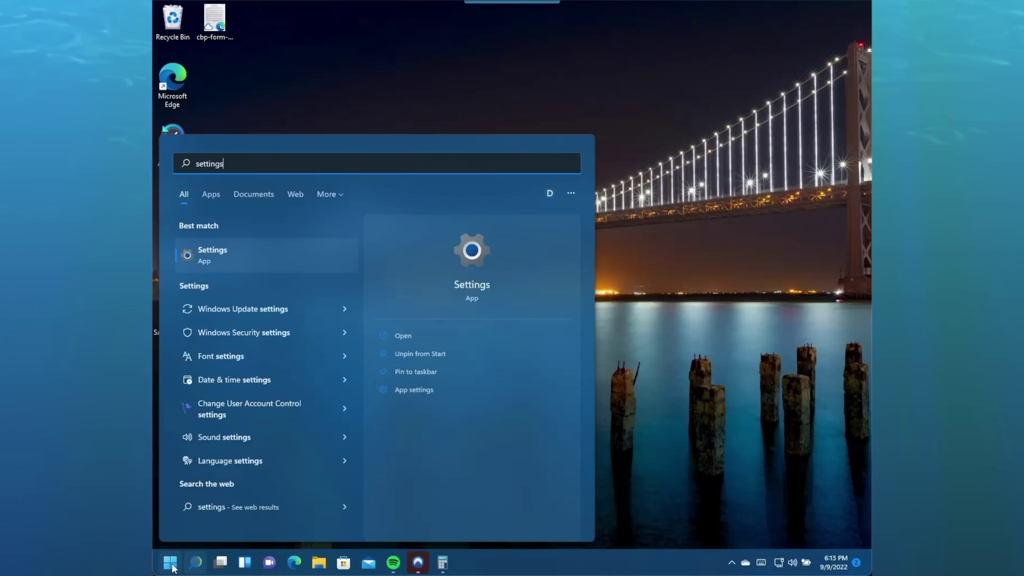
- In Settings, search keyboard then snip, and open 'Use the Print Screen key to launch screen snipping'
{"action": "key", "text": "Return"}
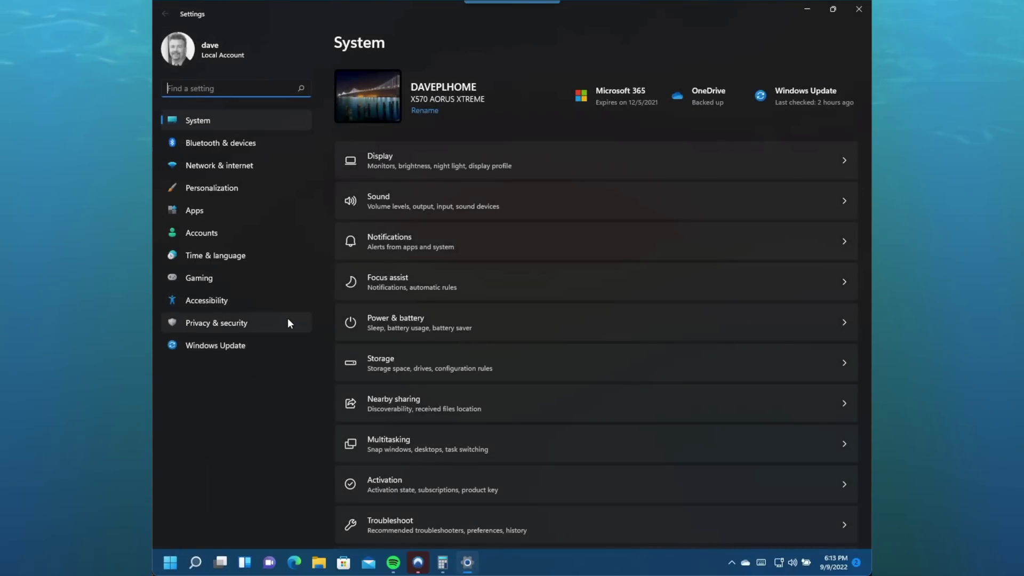
{"action": "type", "text": "keyboard"}
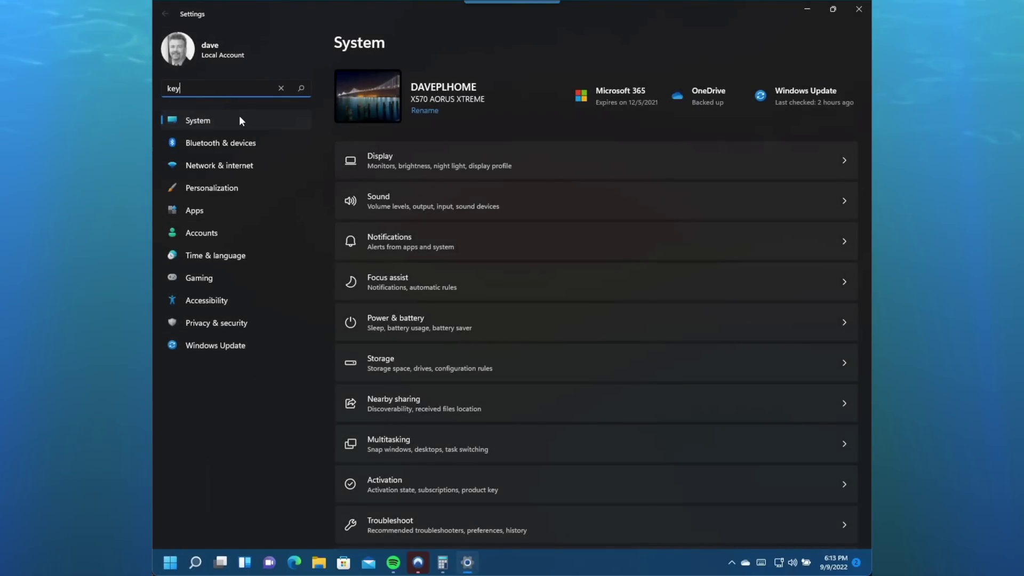
{"action": "key", "text": "Return"}
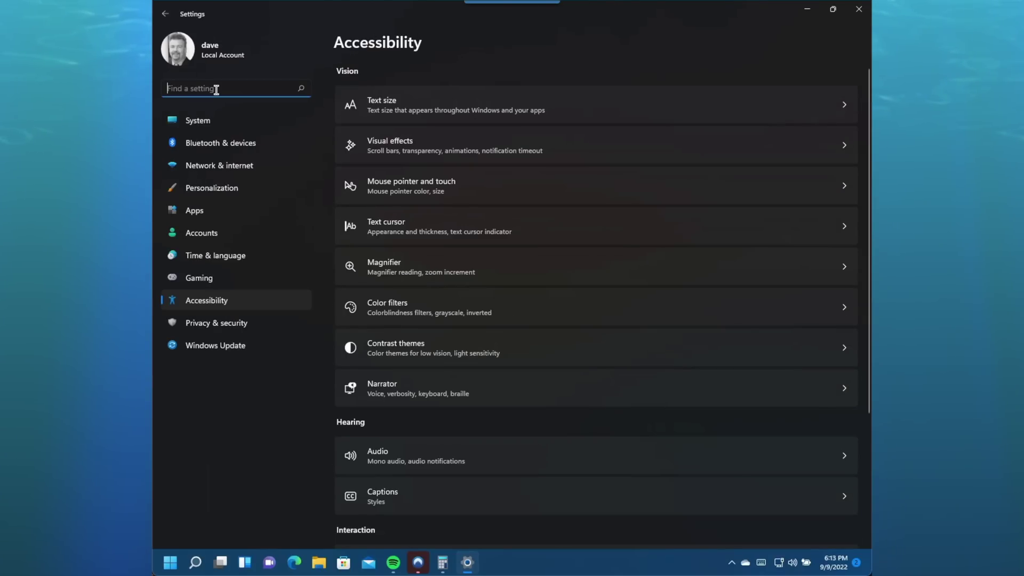
{"action": "left_click", "coordinate": [216, 89]}
{"action": "type", "text": "snip"}
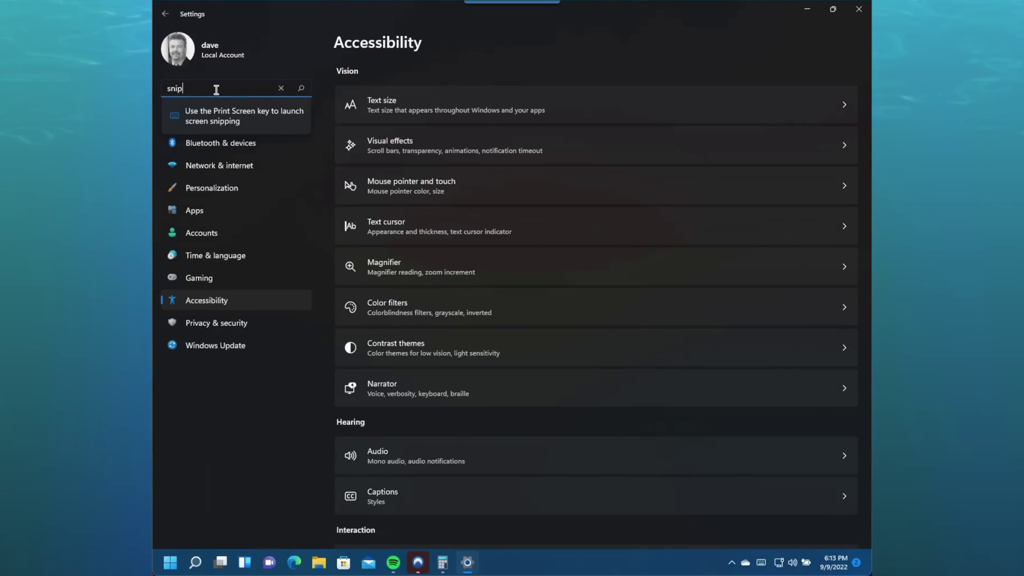
{"action": "left_click", "coordinate": [219, 116]}
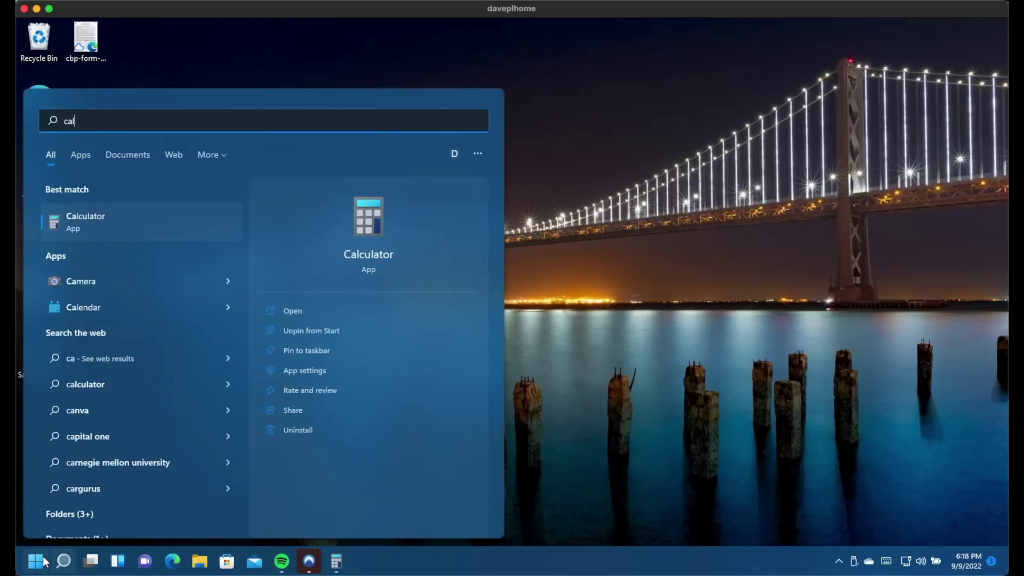
- Open Calculator and snip a rectangle around its window with Win+Shift+S
{"action": "key", "text": "Return"}
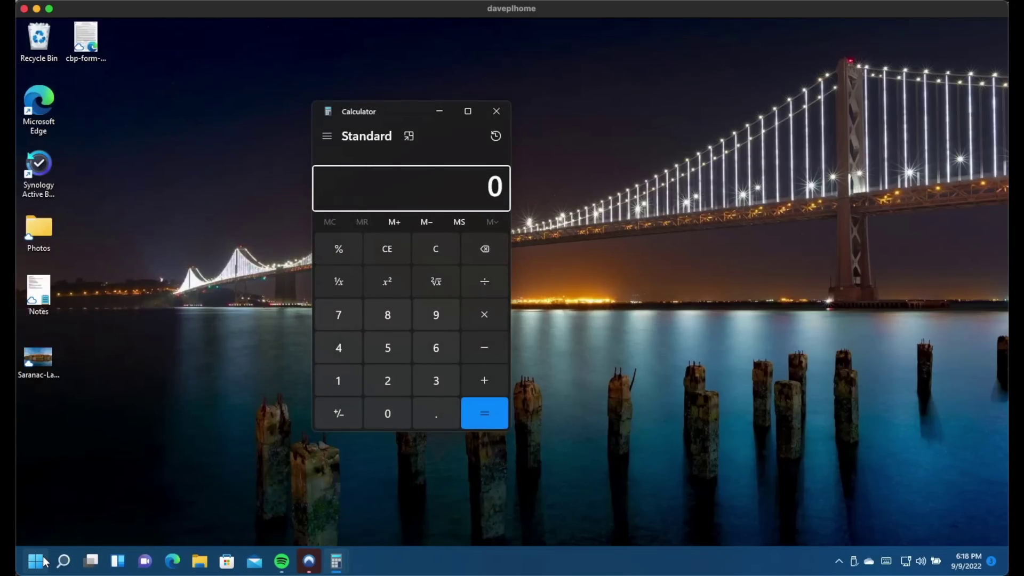
{"action": "key", "text": "super+shift+s"}
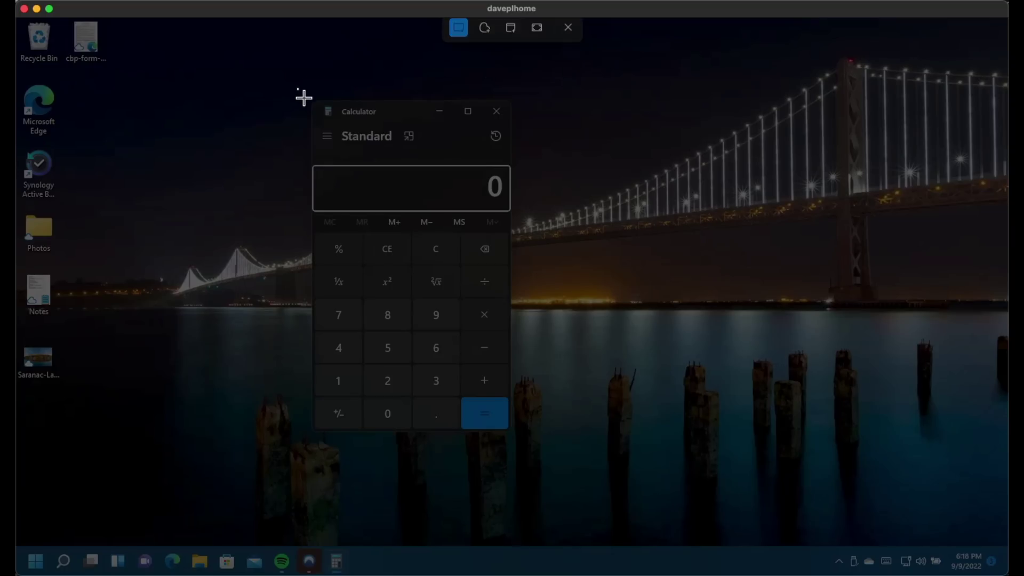
{"action": "left_click_drag", "start_coordinate": [297, 88], "coordinate": [512, 431]}
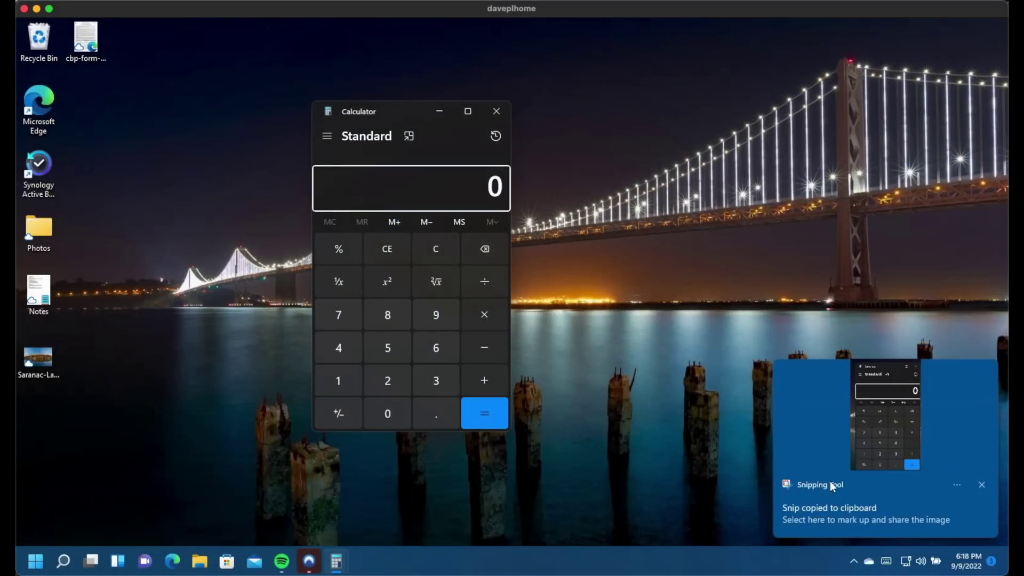
- Open the Calculator snip from the notification, mark it in red, then close it
{"action": "left_click", "coordinate": [833, 510]}
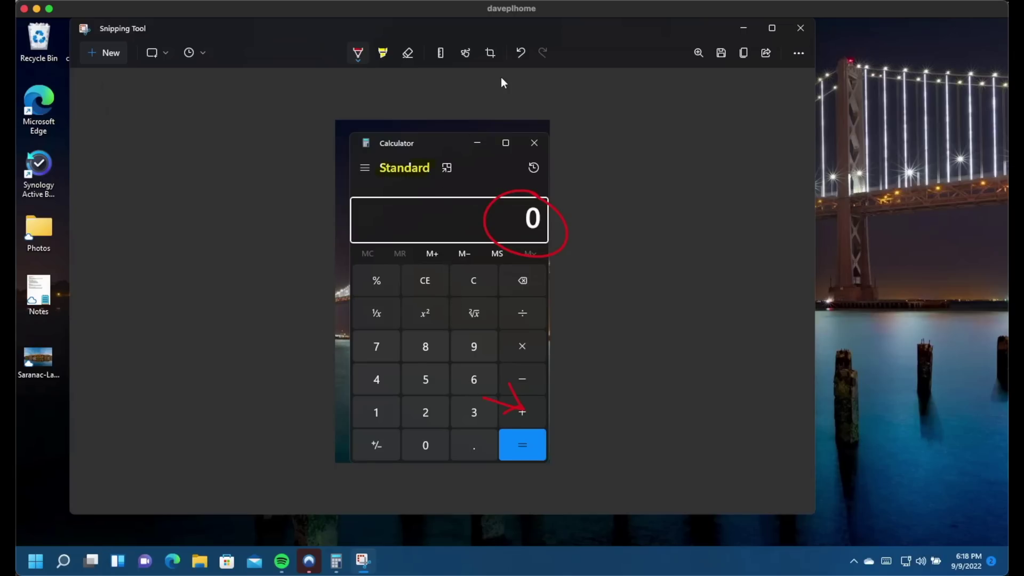
{"action": "left_click", "coordinate": [802, 28]}
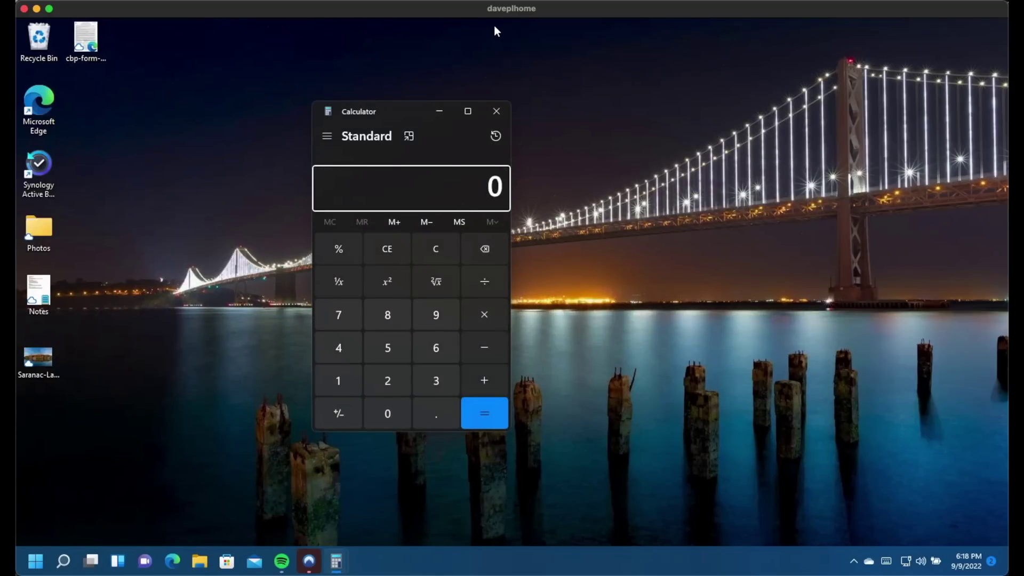
{"action": "key", "text": "super+shift+s"}
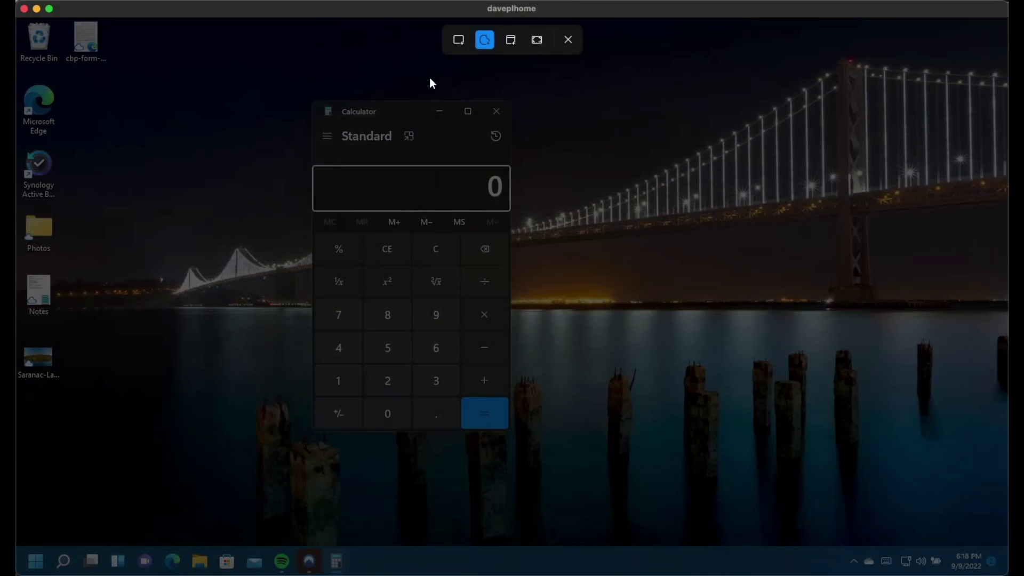
- Trace a freeform snip around Calculator, open it from the notification, then close it
{"action": "mouse_move", "coordinate": [430, 78]}
{"action": "left_mouse_down"}
{"action": "mouse_move", "coordinate": [314, 90]}
{"action": "mouse_move", "coordinate": [318, 80]}
{"action": "mouse_move", "coordinate": [248, 339]}
{"action": "mouse_move", "coordinate": [368, 473]}
{"action": "mouse_move", "coordinate": [576, 378]}
{"action": "mouse_move", "coordinate": [515, 100]}
{"action": "left_mouse_up"}
{"action": "left_click_drag", "start_coordinate": [427, 79], "coordinate": [428, 78]}
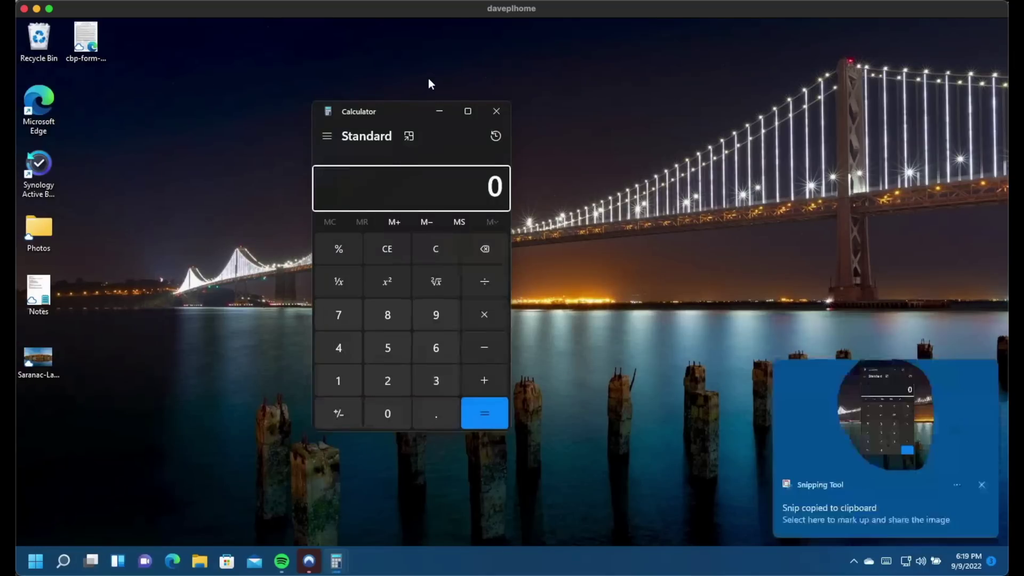
{"action": "left_click", "coordinate": [823, 518]}
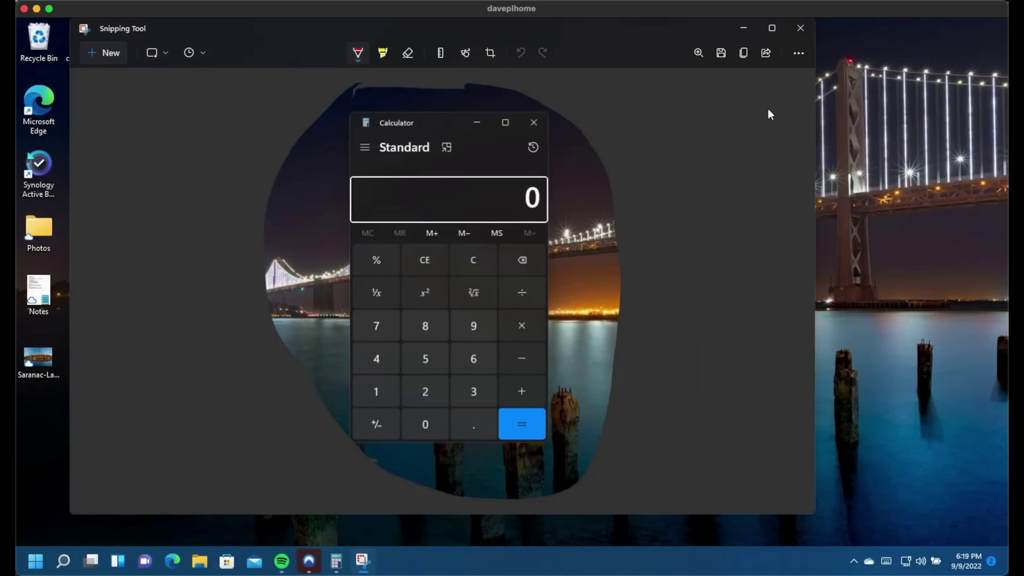
{"action": "left_click", "coordinate": [804, 31]}
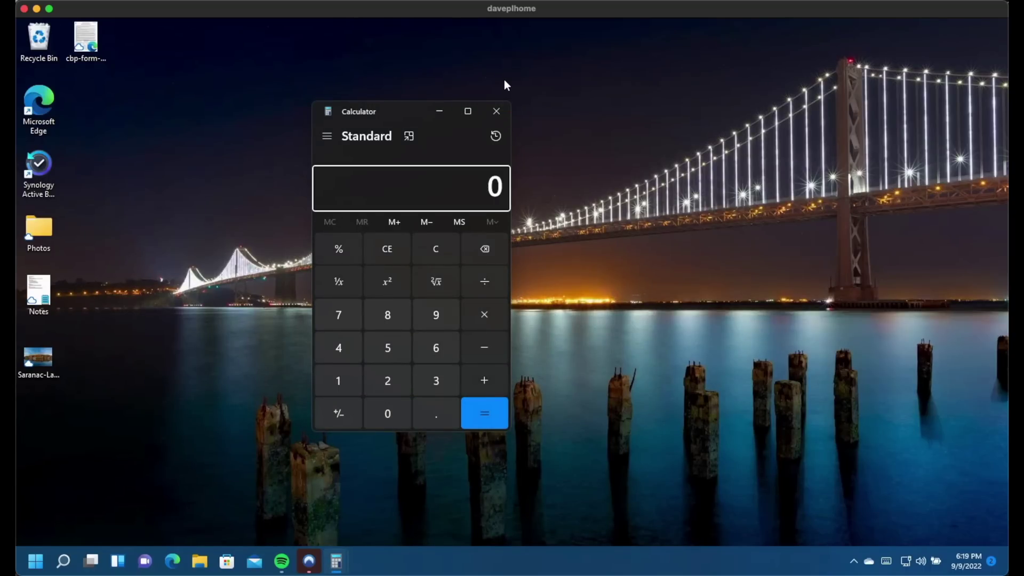
- Take a Window snip of Calculator, review it from the notification, then close it
{"action": "key", "text": "super+shift+s"}
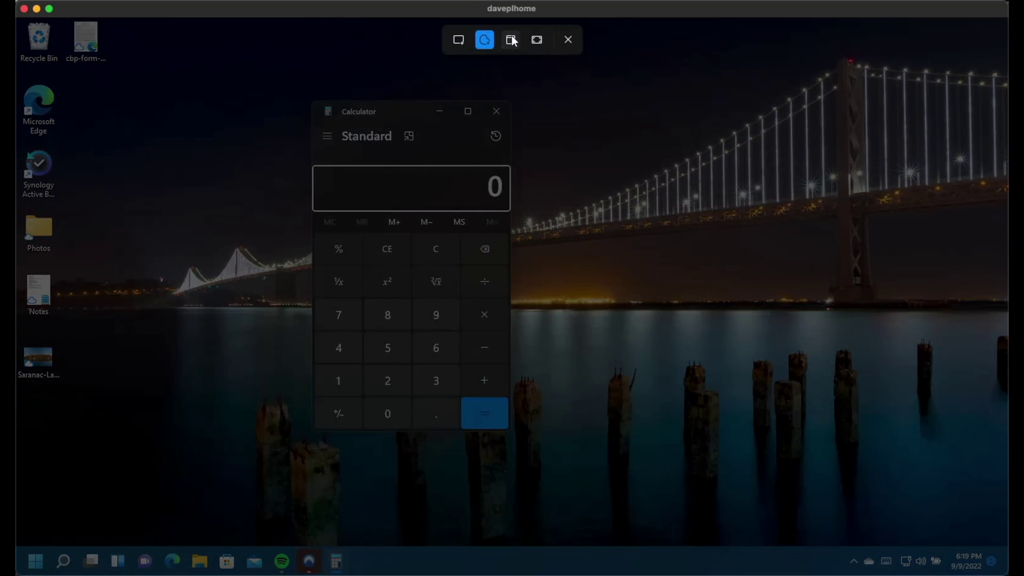
{"action": "left_click", "coordinate": [512, 40]}
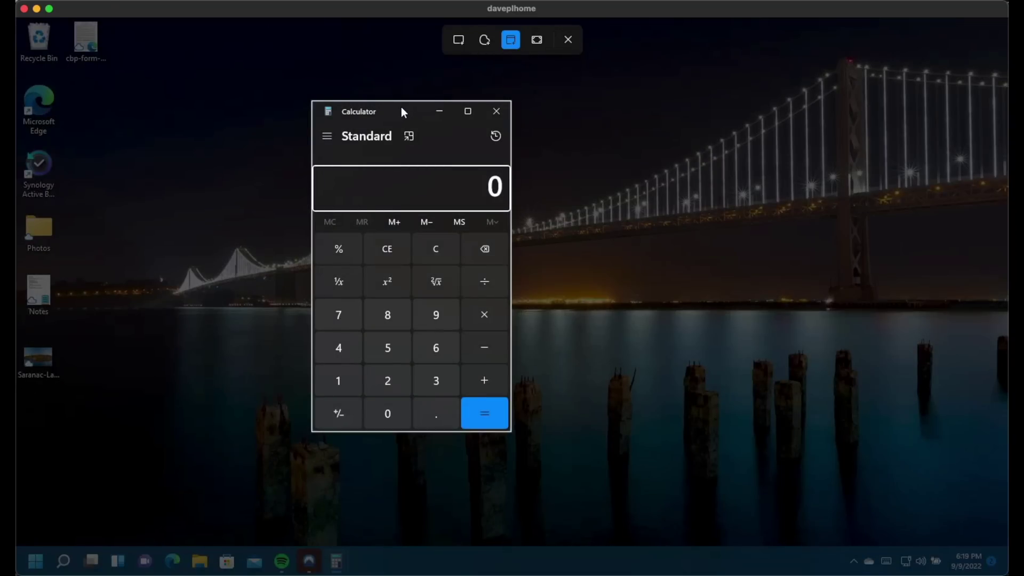
{"action": "left_click", "coordinate": [401, 107]}
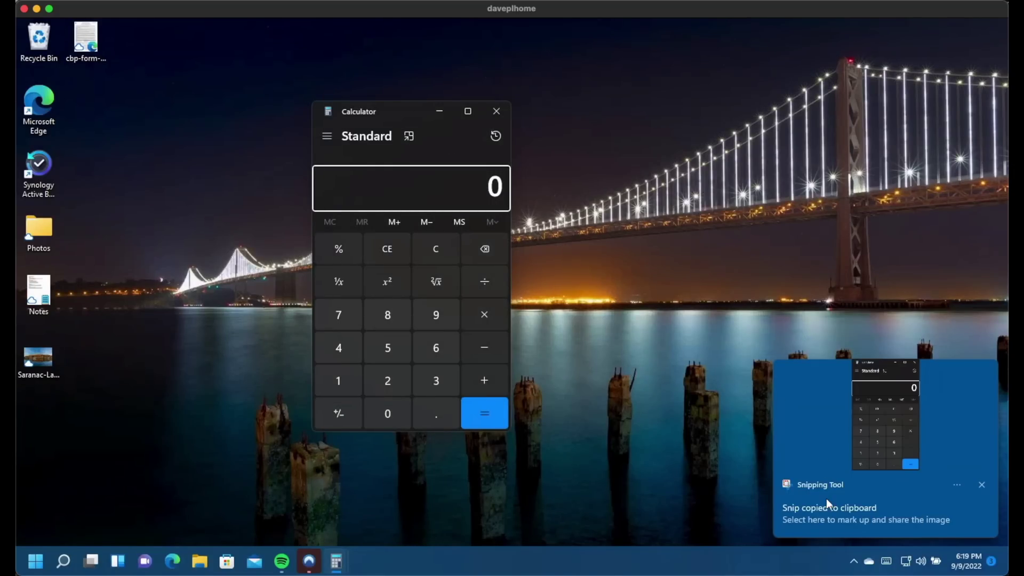
{"action": "left_click", "coordinate": [827, 501]}
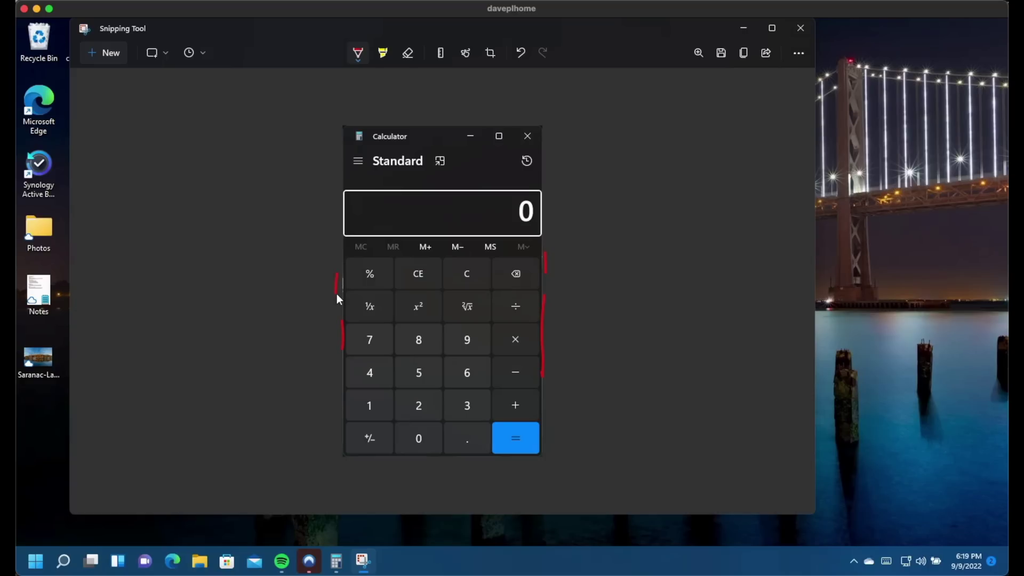
{"action": "left_click", "coordinate": [801, 28]}
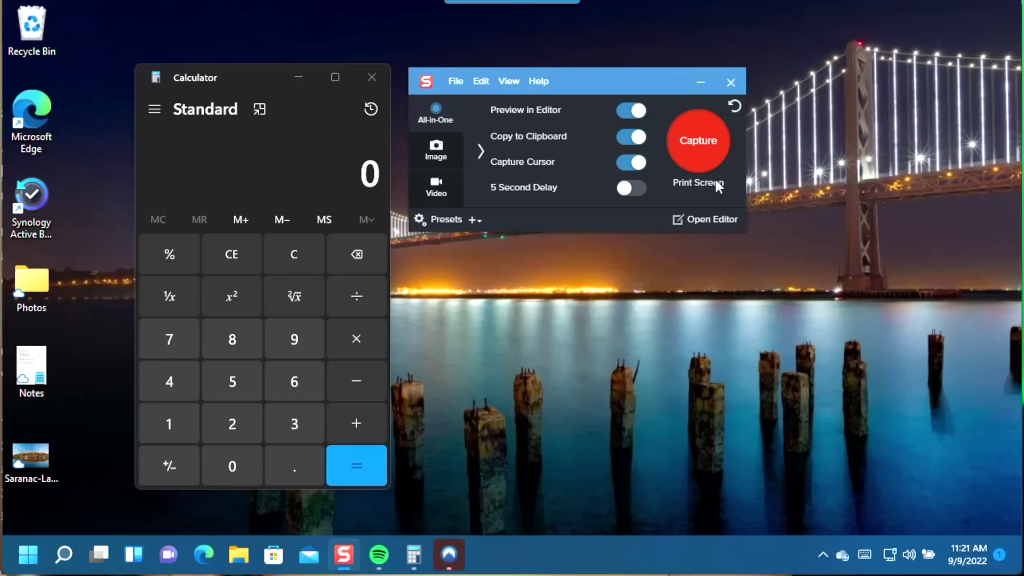
- Switch Snagit's capture to Video and begin selecting the region to record
{"action": "left_click", "coordinate": [441, 184]}
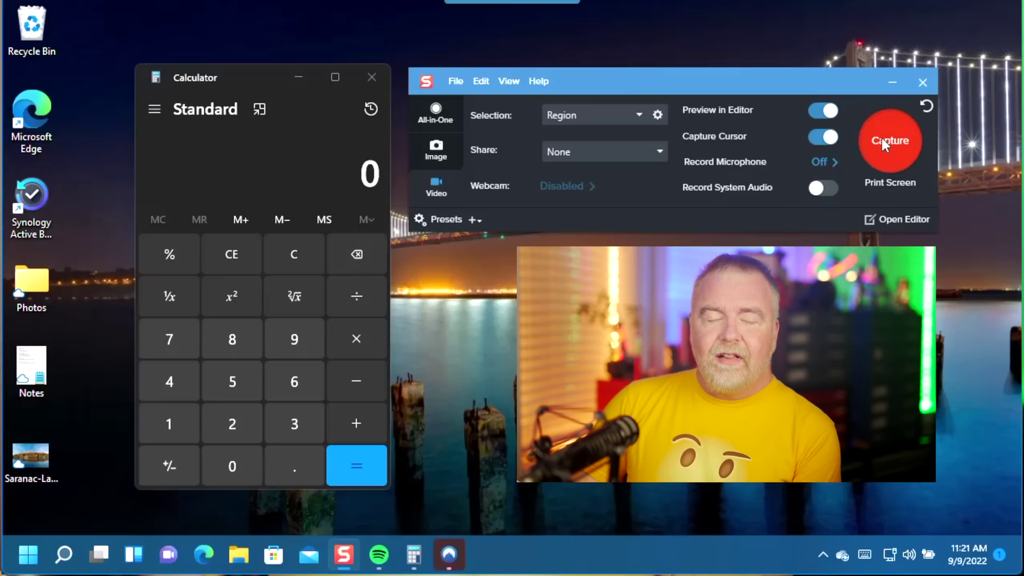
{"action": "left_click", "coordinate": [883, 140]}
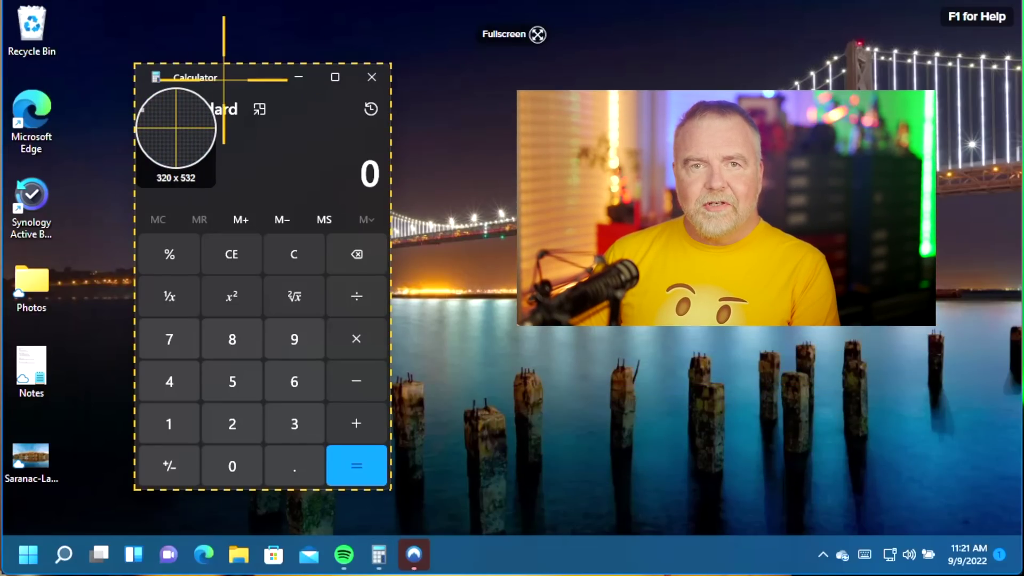
- Start recording the Calculator window and compute 123 + 456
{"action": "left_click", "coordinate": [224, 78]}
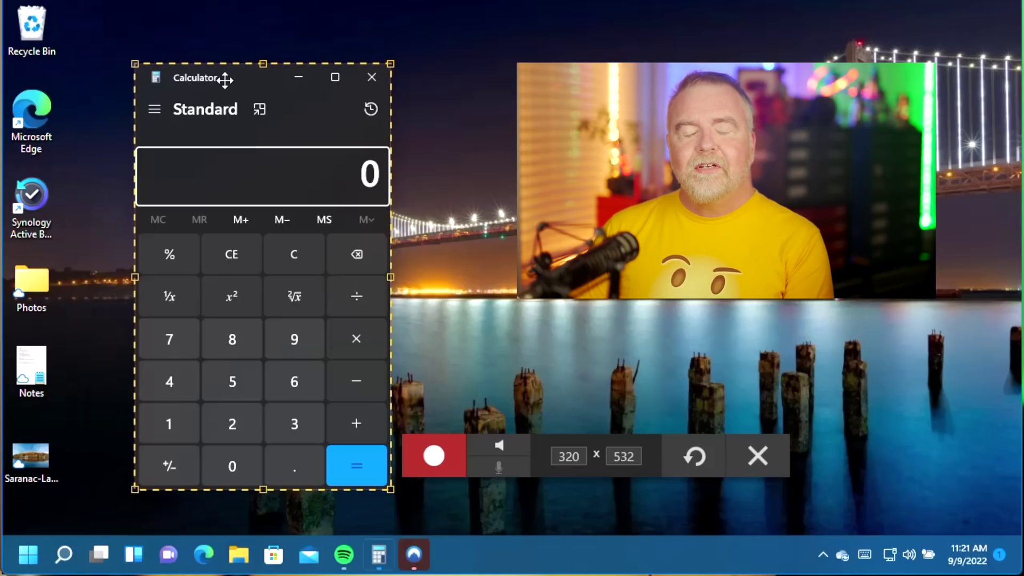
{"action": "left_click", "coordinate": [427, 449]}
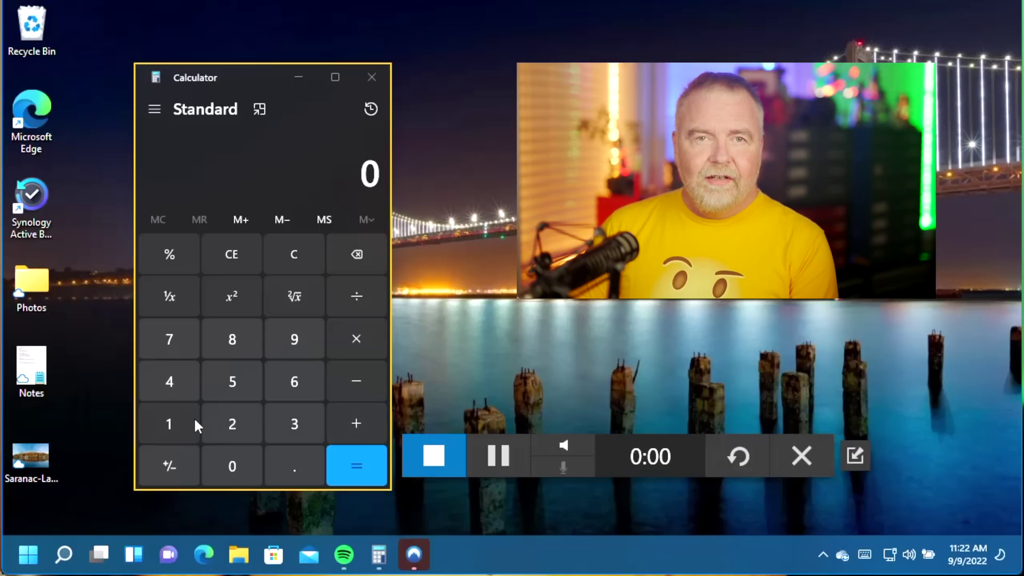
{"action": "left_click", "coordinate": [192, 423]}
{"action": "left_click", "coordinate": [248, 423]}
{"action": "left_click", "coordinate": [301, 424]}
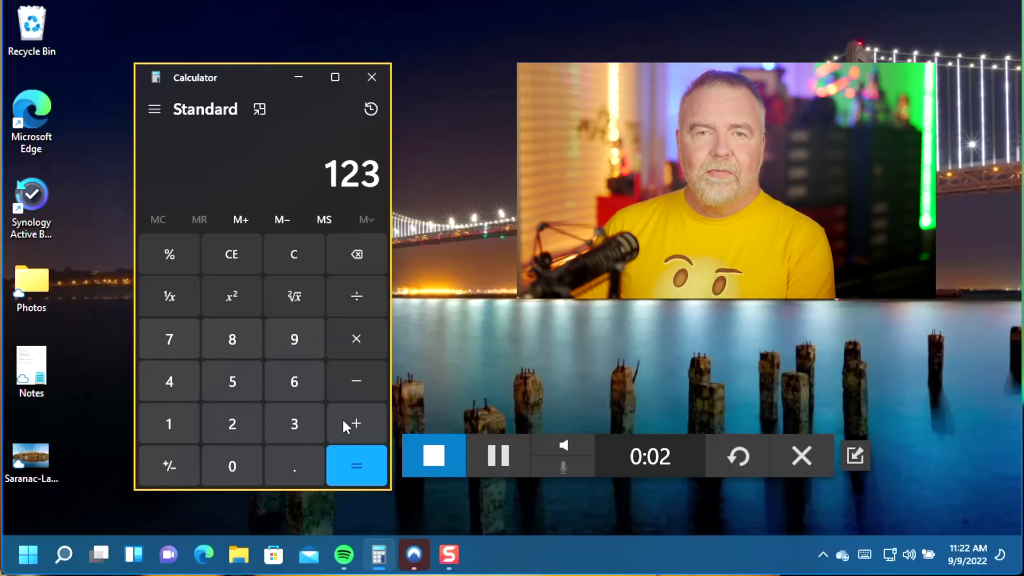
{"action": "left_click", "coordinate": [193, 382]}
{"action": "left_click", "coordinate": [234, 382]}
{"action": "left_click", "coordinate": [294, 383]}
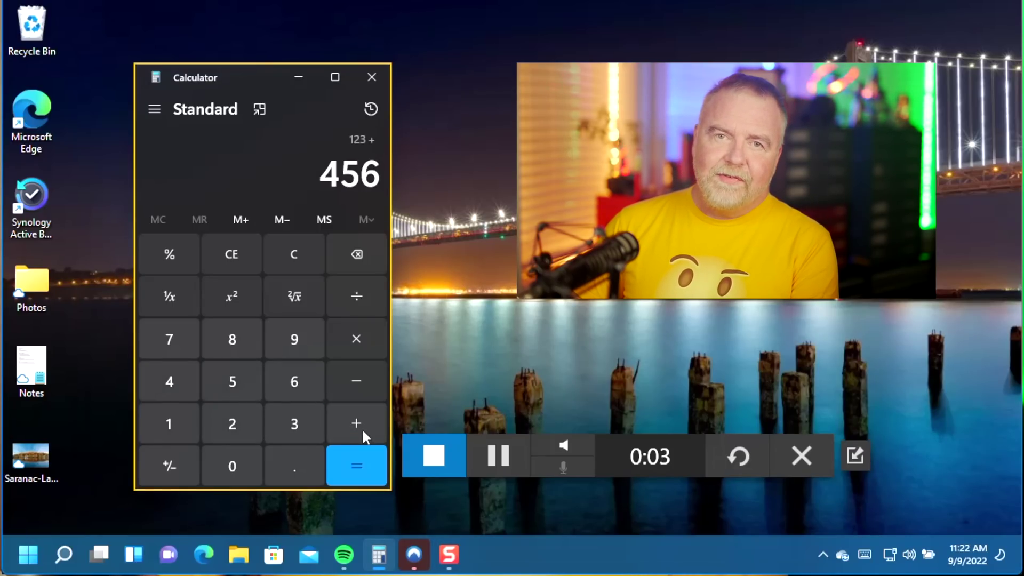
{"action": "left_click", "coordinate": [365, 461]}
- Keep repeating the add-456 calculation on the total, then stop the recording
{"action": "double_click", "coordinate": [357, 463]}
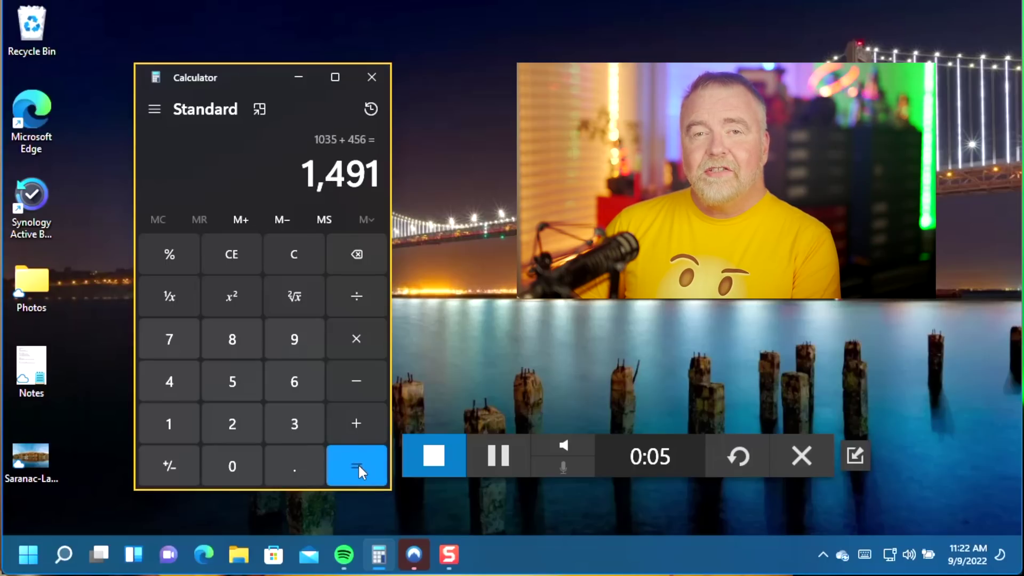
{"action": "triple_click", "coordinate": [358, 463]}
{"action": "double_click", "coordinate": [357, 463]}
{"action": "double_click", "coordinate": [358, 463]}
{"action": "triple_click", "coordinate": [358, 464]}
{"action": "triple_click", "coordinate": [358, 463]}
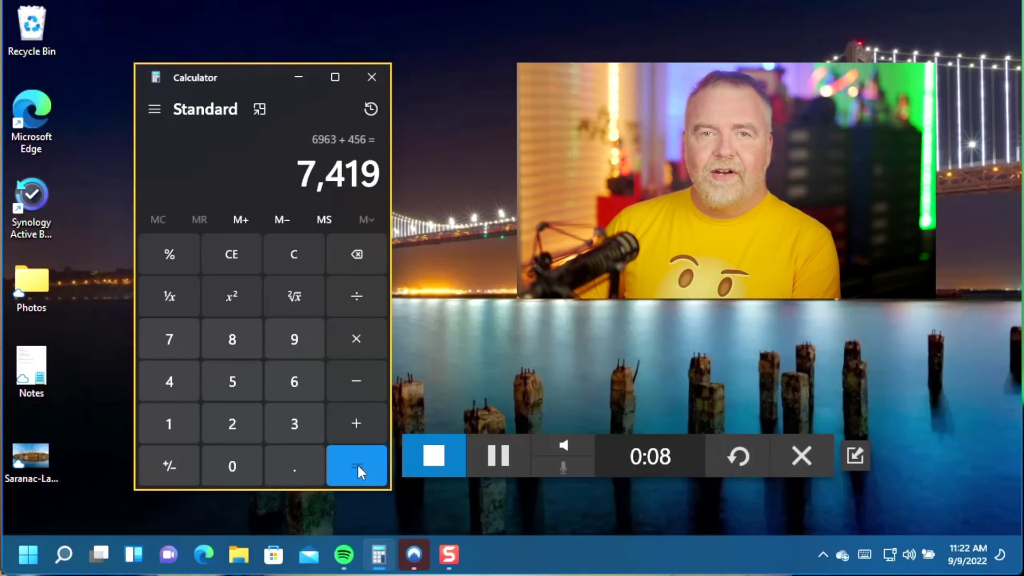
{"action": "triple_click", "coordinate": [356, 463]}
{"action": "double_click", "coordinate": [353, 463]}
{"action": "double_click", "coordinate": [353, 463]}
{"action": "triple_click", "coordinate": [352, 463]}
{"action": "triple_click", "coordinate": [351, 463]}
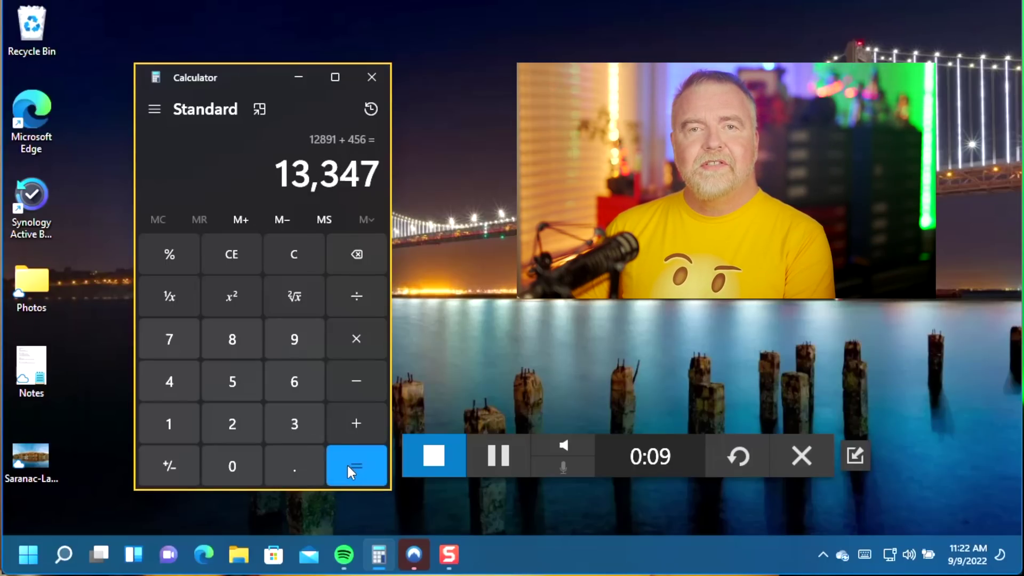
{"action": "double_click", "coordinate": [347, 463]}
{"action": "left_click", "coordinate": [440, 452]}
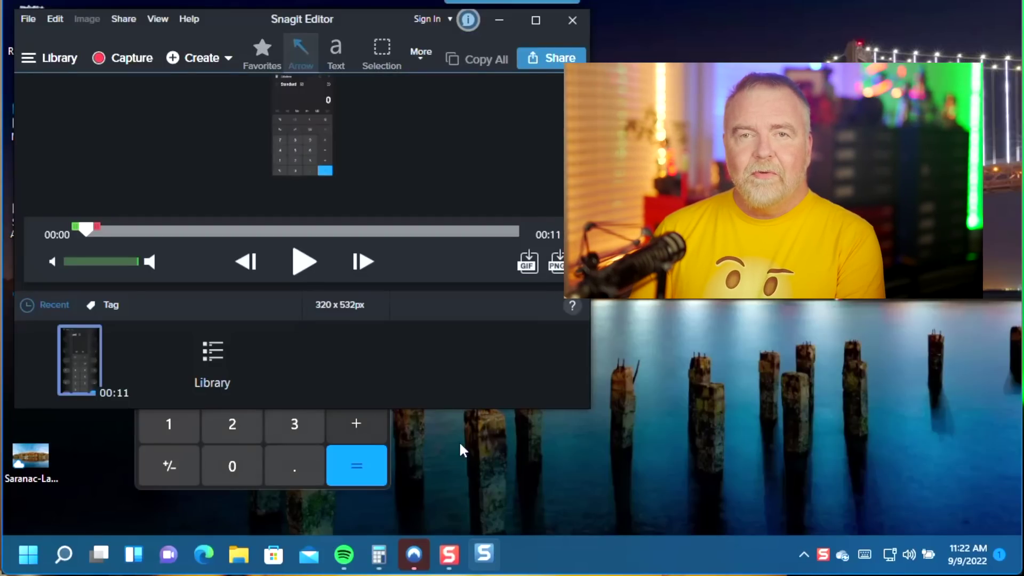
- Play back the Calculator recording and enlarge the Snagit Editor window
{"action": "left_click", "coordinate": [306, 261]}
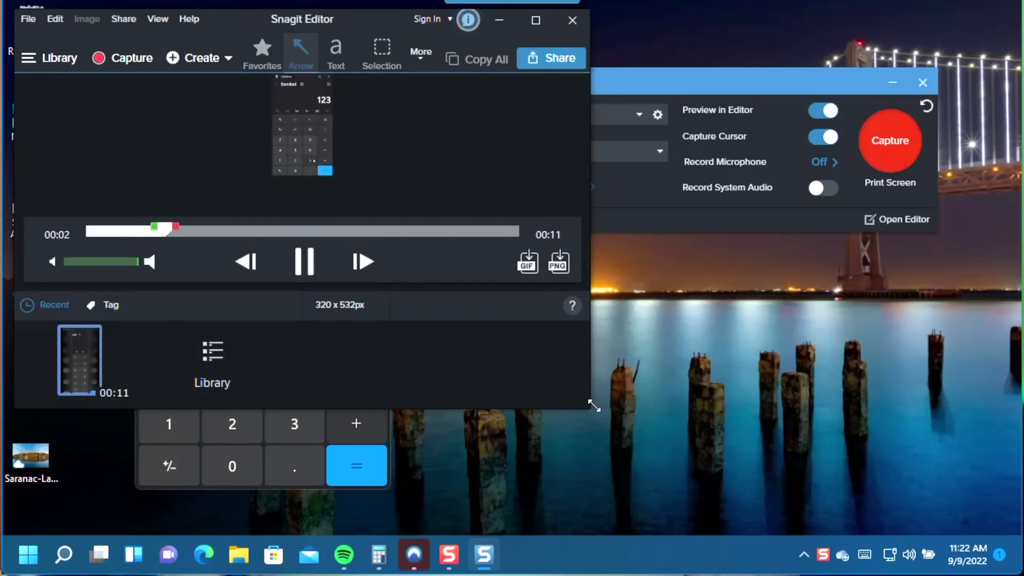
{"action": "left_click_drag", "start_coordinate": [594, 406], "coordinate": [892, 533]}
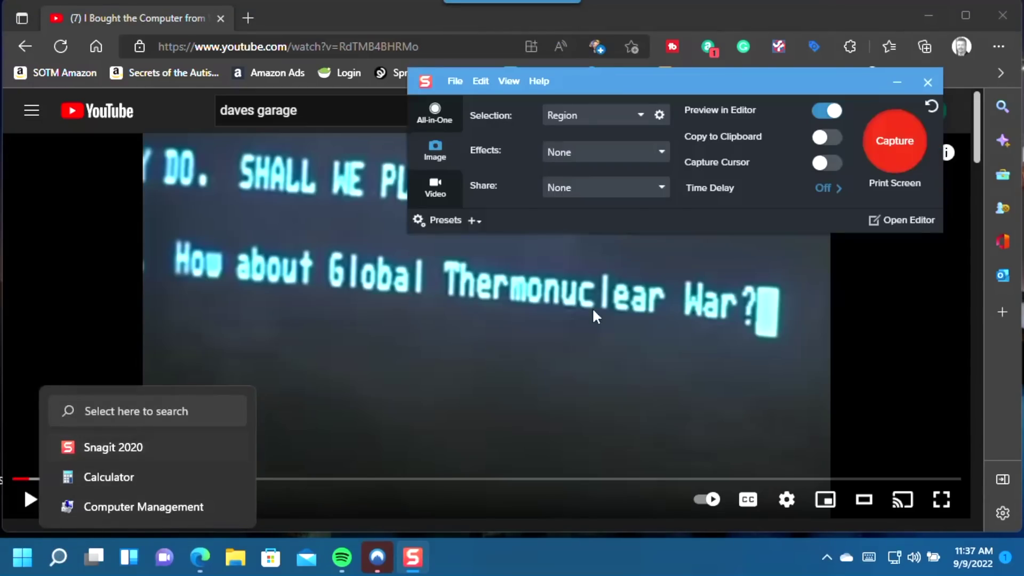
- Set Snagit to video capture with system audio and frame the YouTube video picture
{"action": "left_click", "coordinate": [432, 187]}
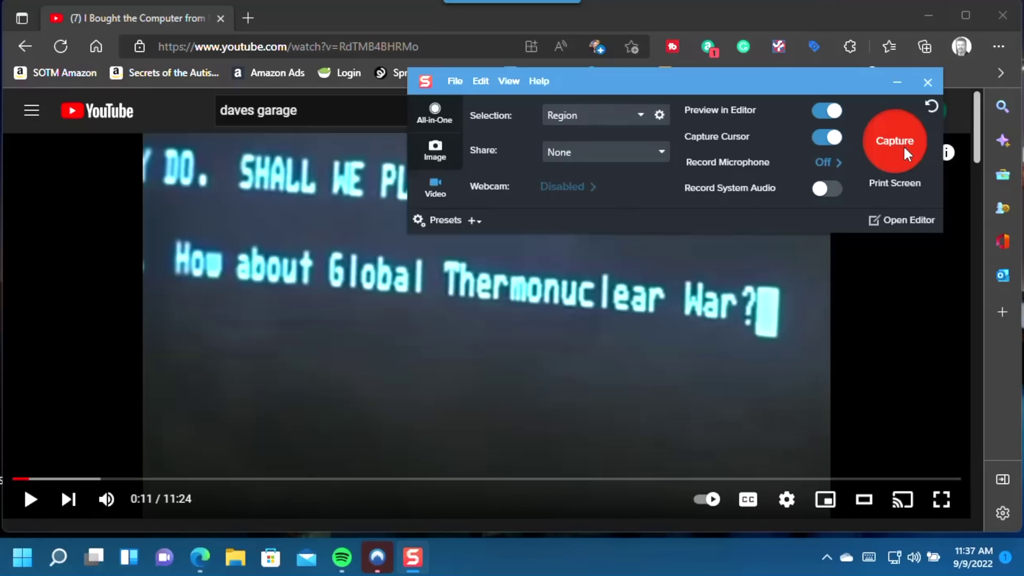
{"action": "left_click", "coordinate": [831, 189]}
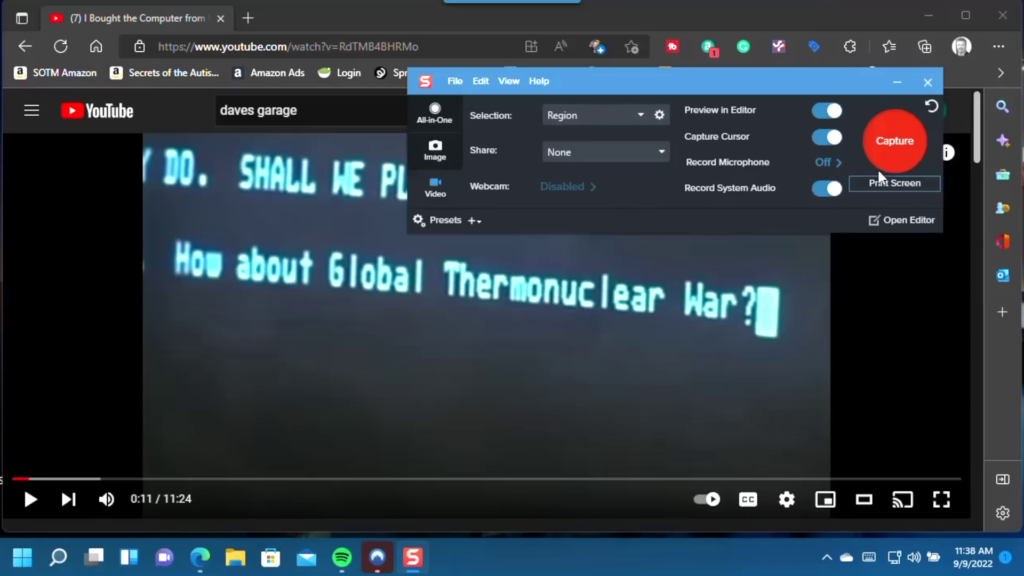
{"action": "left_click", "coordinate": [888, 140]}
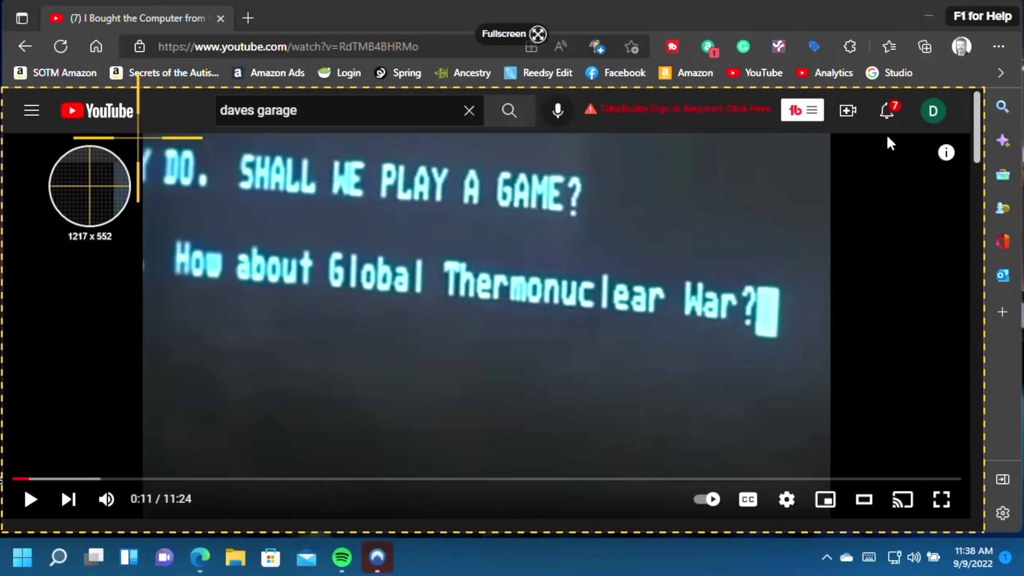
{"action": "left_click_drag", "start_coordinate": [148, 134], "coordinate": [791, 475]}
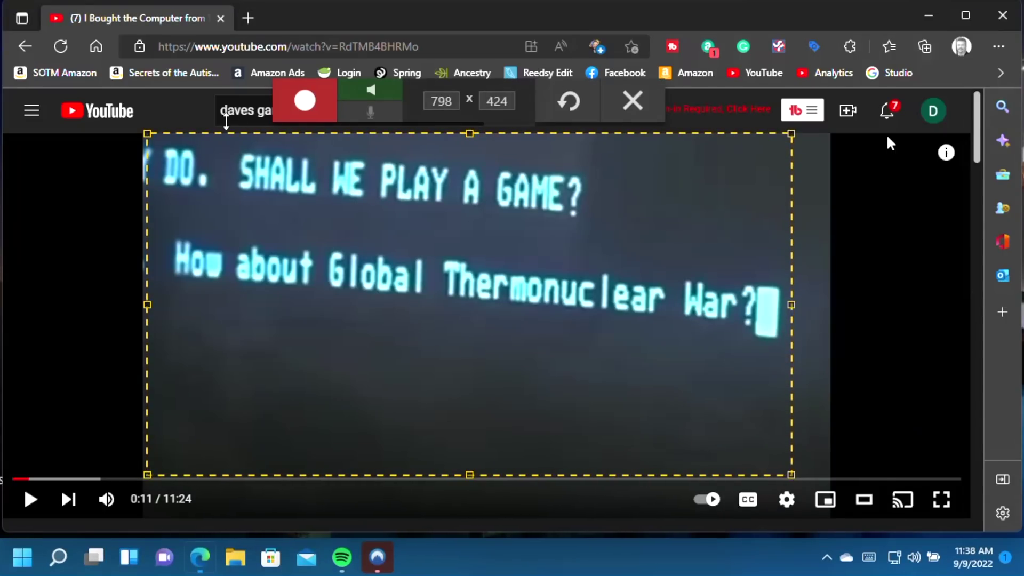
- Record about 10 seconds of the playing YouTube video, then stop the recording
{"action": "left_click", "coordinate": [304, 100]}
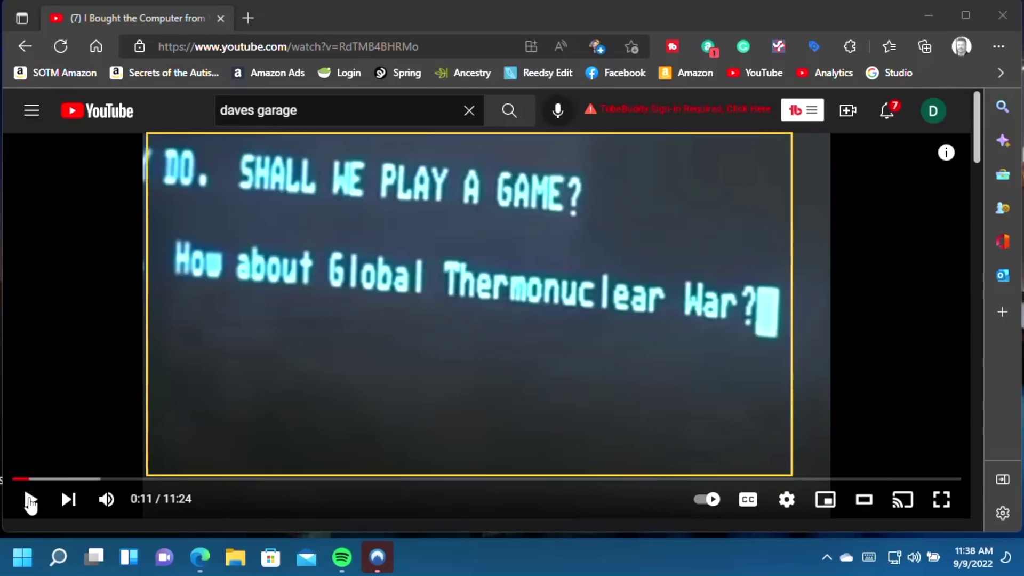
{"action": "left_click", "coordinate": [30, 501]}
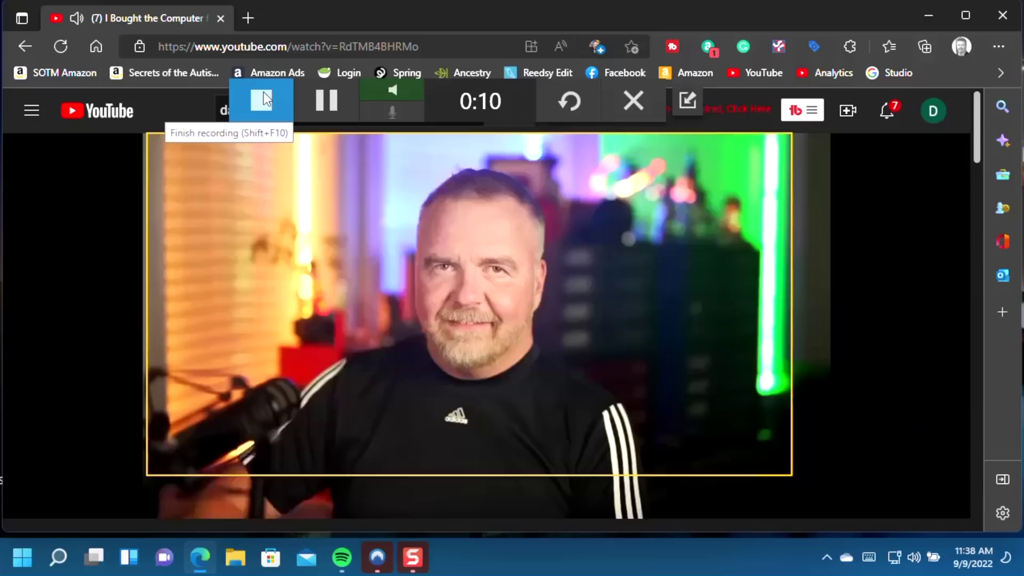
{"action": "left_click", "coordinate": [263, 94]}
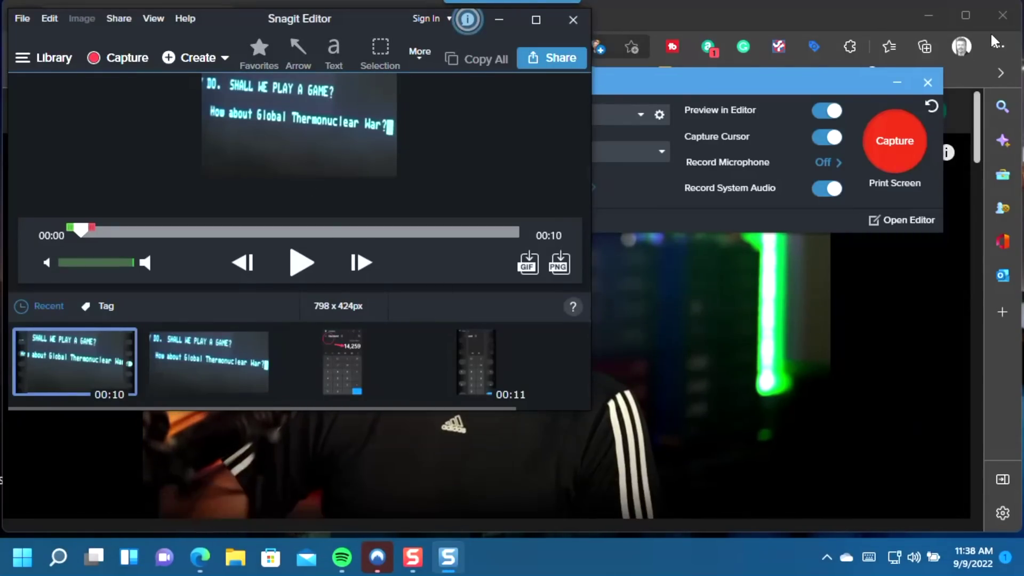
- Move the browser aside, close the capture panel and enlarge the Snagit Editor
{"action": "left_click", "coordinate": [974, 52]}
{"action": "left_click", "coordinate": [929, 15]}
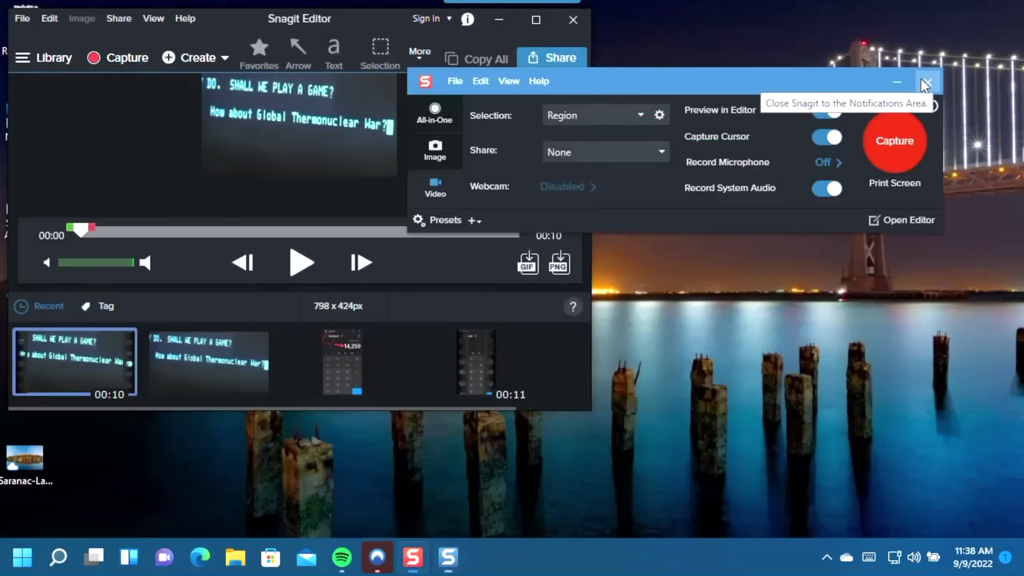
{"action": "left_click", "coordinate": [927, 85]}
{"action": "left_click_drag", "start_coordinate": [588, 409], "coordinate": [965, 534]}
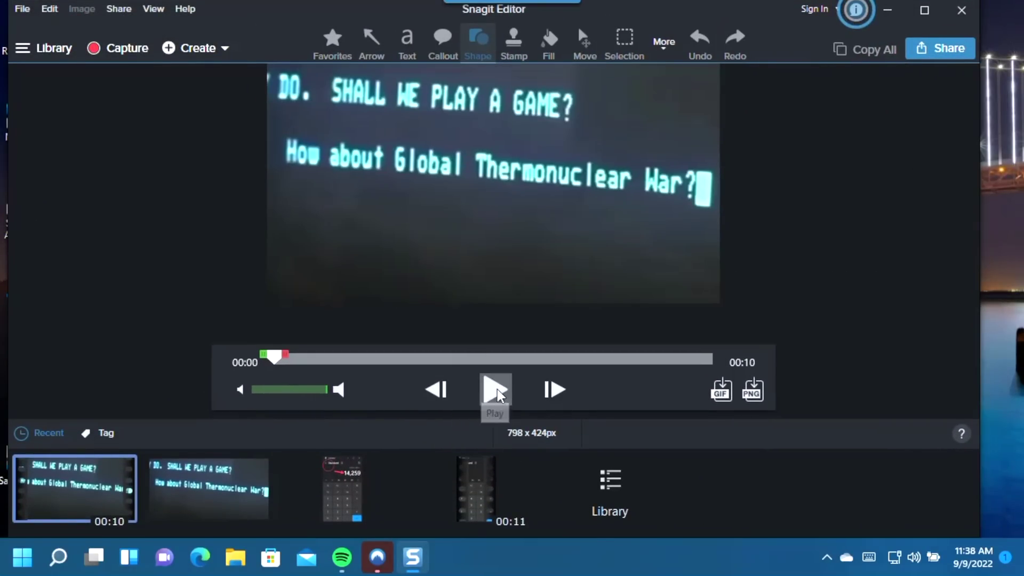
- Cut the first second from the start of the clip
{"action": "left_click", "coordinate": [324, 360]}
{"action": "left_click_drag", "start_coordinate": [323, 360], "coordinate": [286, 360]}
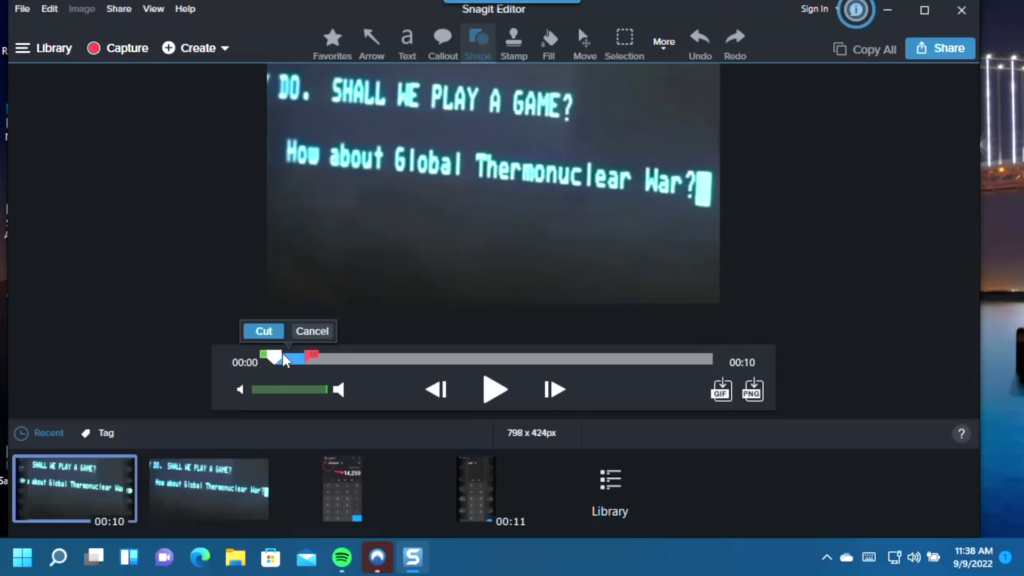
{"action": "left_click", "coordinate": [277, 332]}
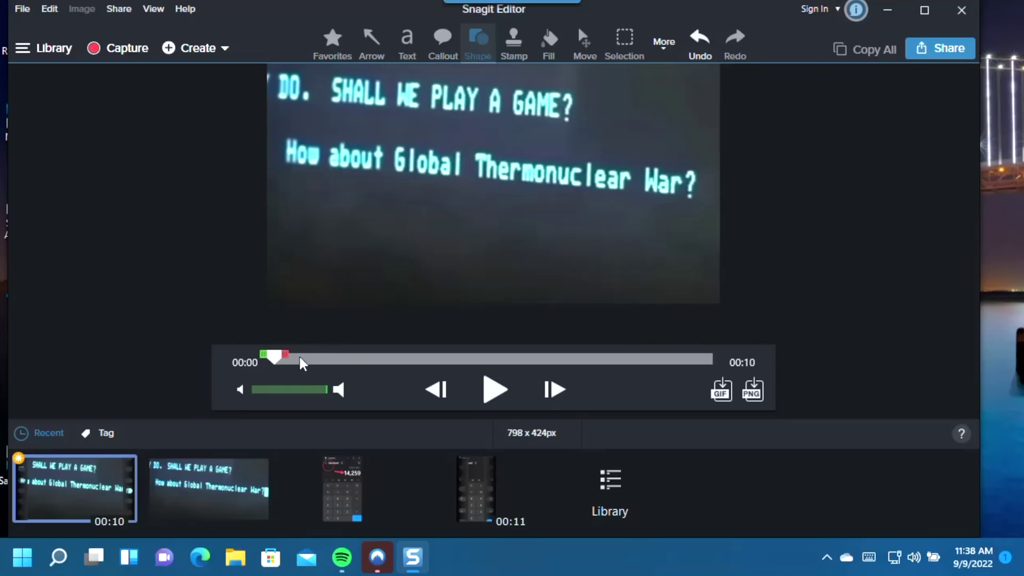
- Cut the closing stretch, leaving a 9-second clip, and preview around 7 seconds
{"action": "left_click", "coordinate": [483, 359]}
{"action": "left_click_drag", "start_coordinate": [622, 378], "coordinate": [713, 359]}
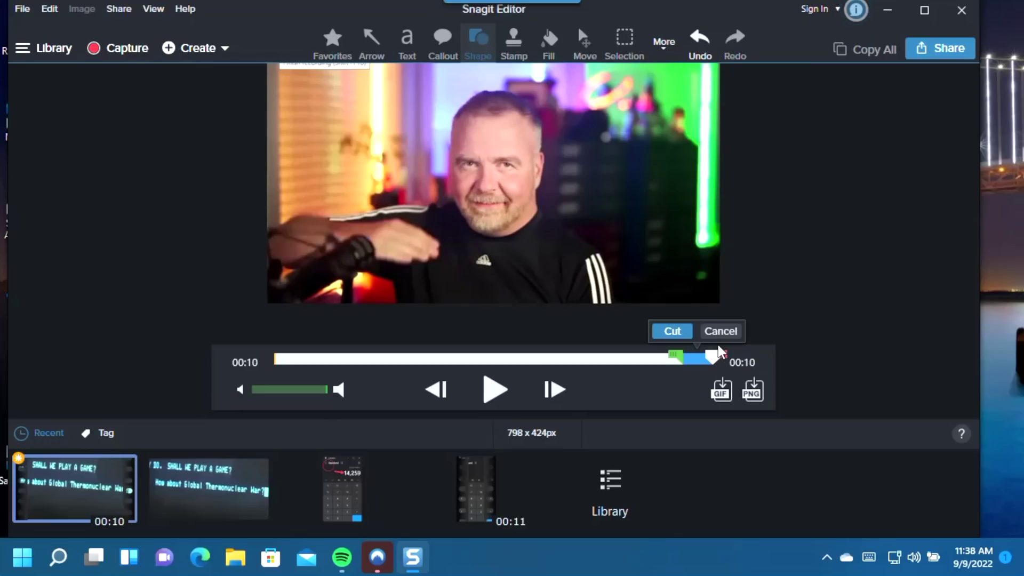
{"action": "left_click", "coordinate": [673, 332]}
{"action": "left_click", "coordinate": [640, 360]}
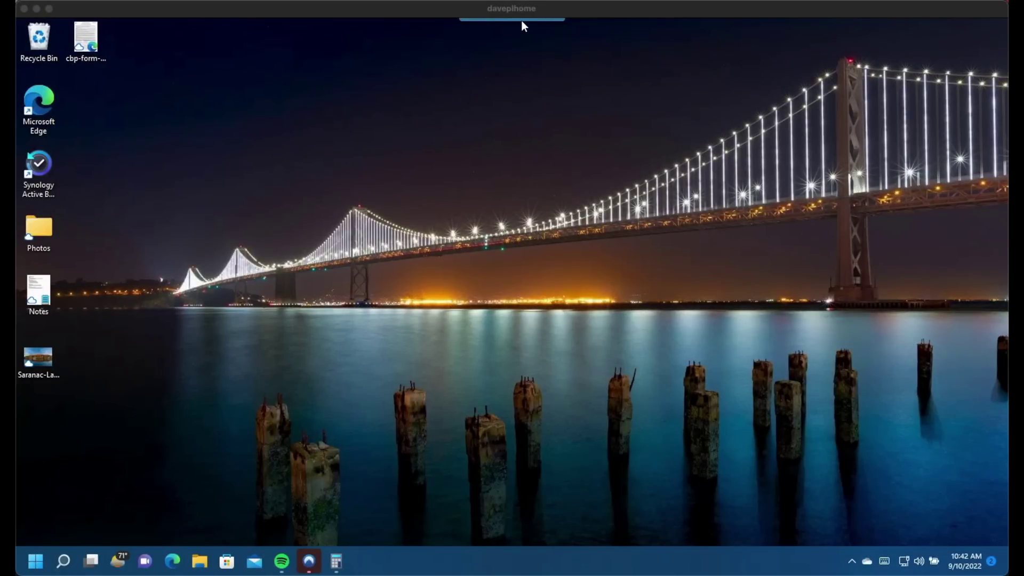
- Start a full-screen capture with Ctrl+Shift+C, then cancel it with Escape
{"action": "left_click", "coordinate": [521, 19]}
{"action": "key", "text": "ctrl+shift+c"}
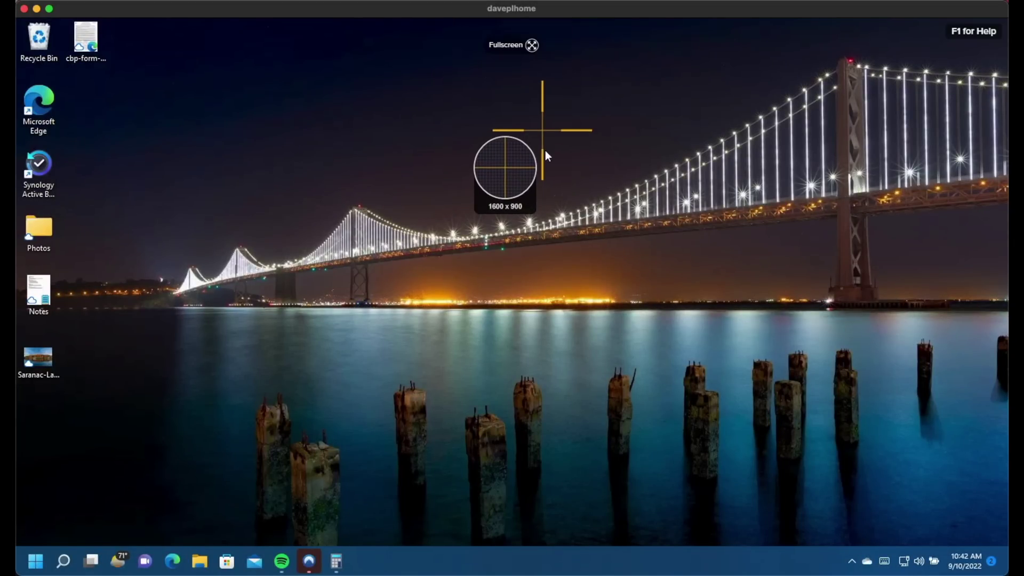
{"action": "left_click", "coordinate": [445, 172]}
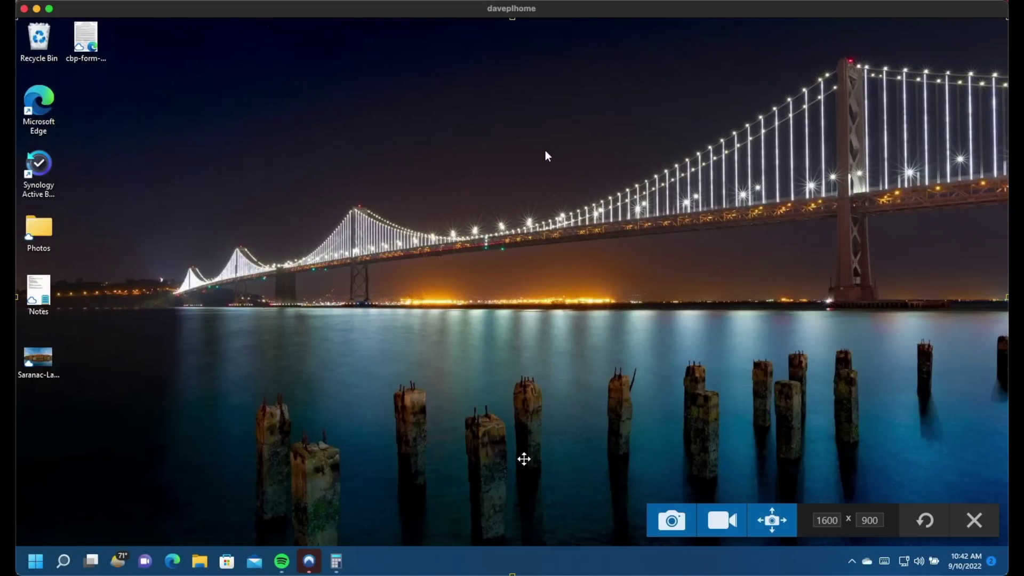
{"action": "key", "text": "Escape"}
- Open Task Manager from the Start menu and show the CPU Performance page
{"action": "right_click", "coordinate": [432, 563]}
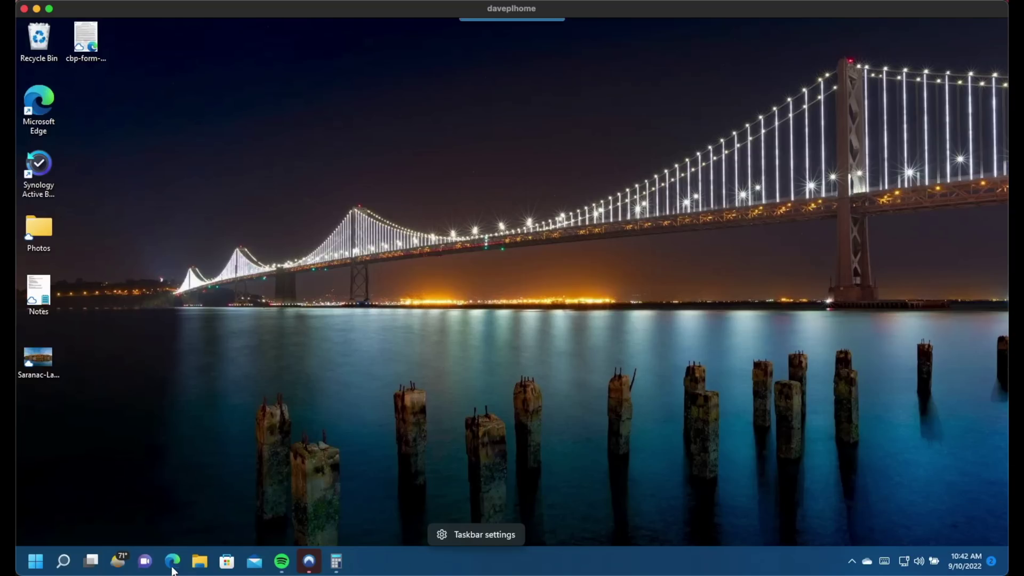
{"action": "right_click", "coordinate": [39, 567]}
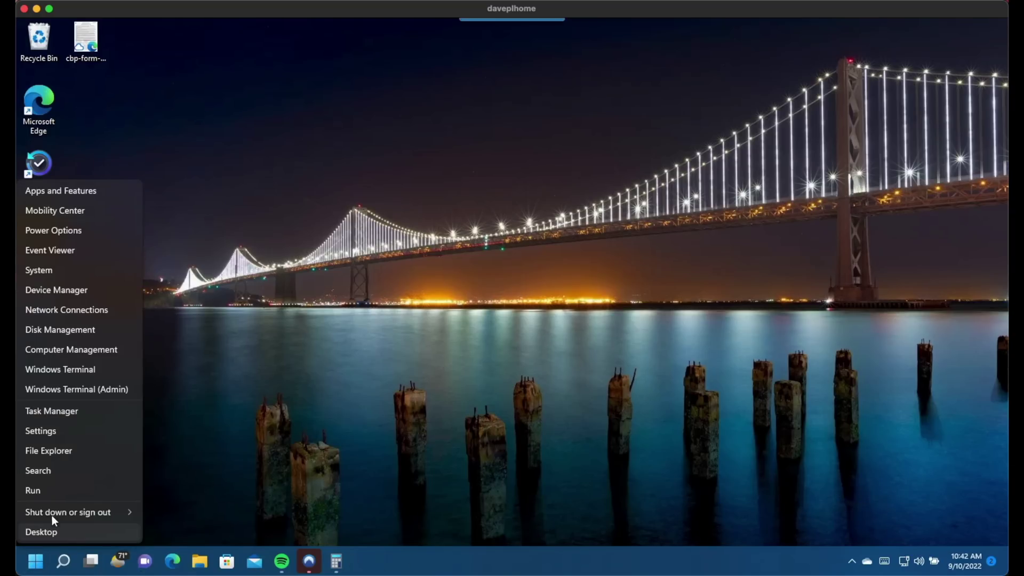
{"action": "left_click", "coordinate": [51, 415]}
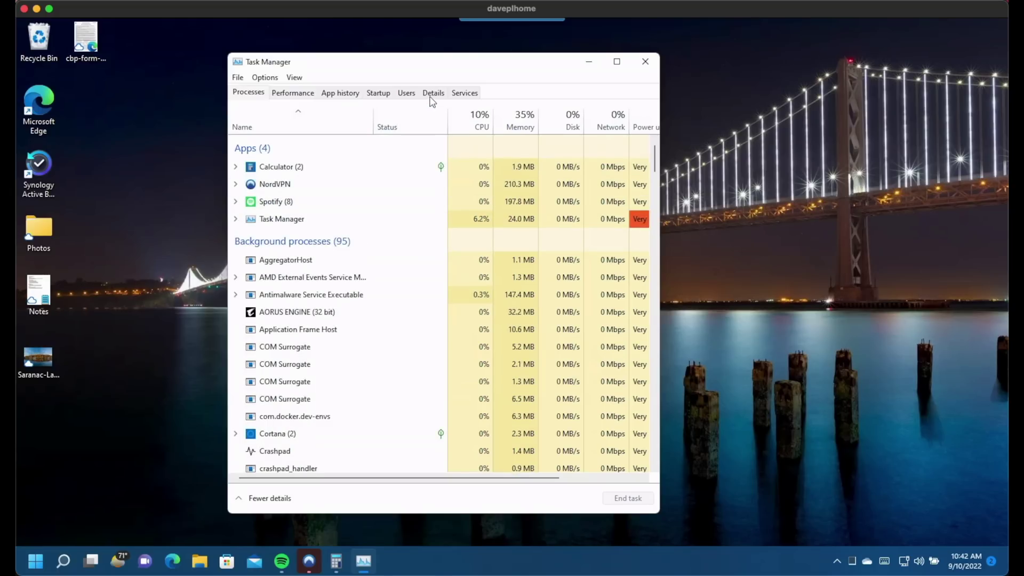
{"action": "left_click", "coordinate": [313, 95]}
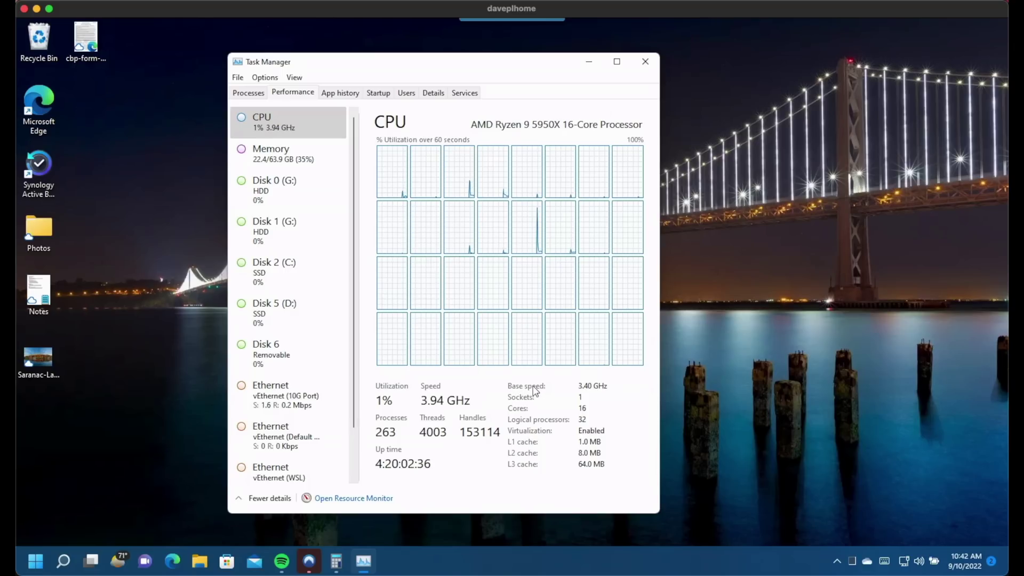
- Capture Task Manager's CPU specs block as a 183 × 156px image
{"action": "left_click", "coordinate": [514, 35]}
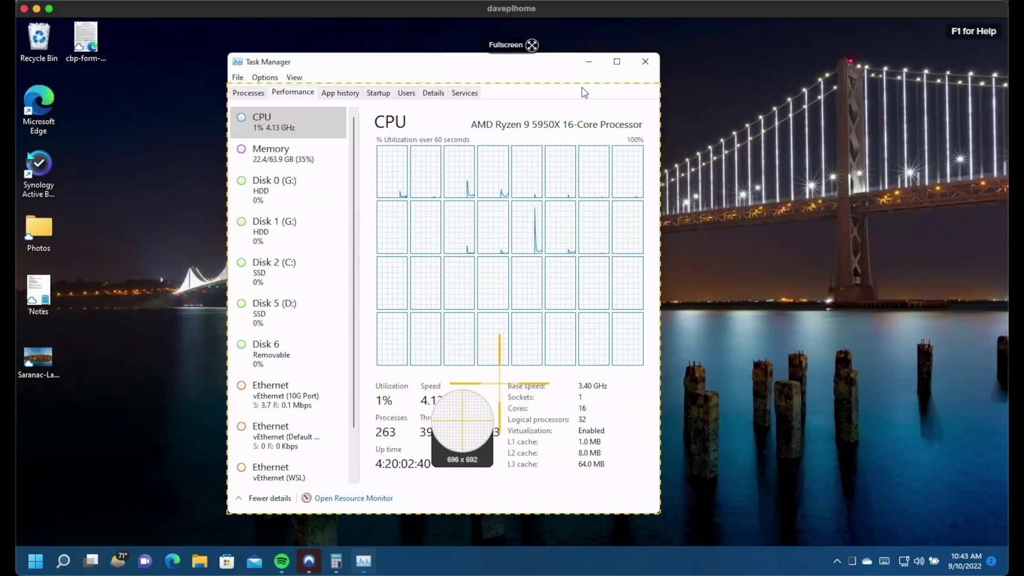
{"action": "left_click_drag", "start_coordinate": [504, 378], "coordinate": [619, 475]}
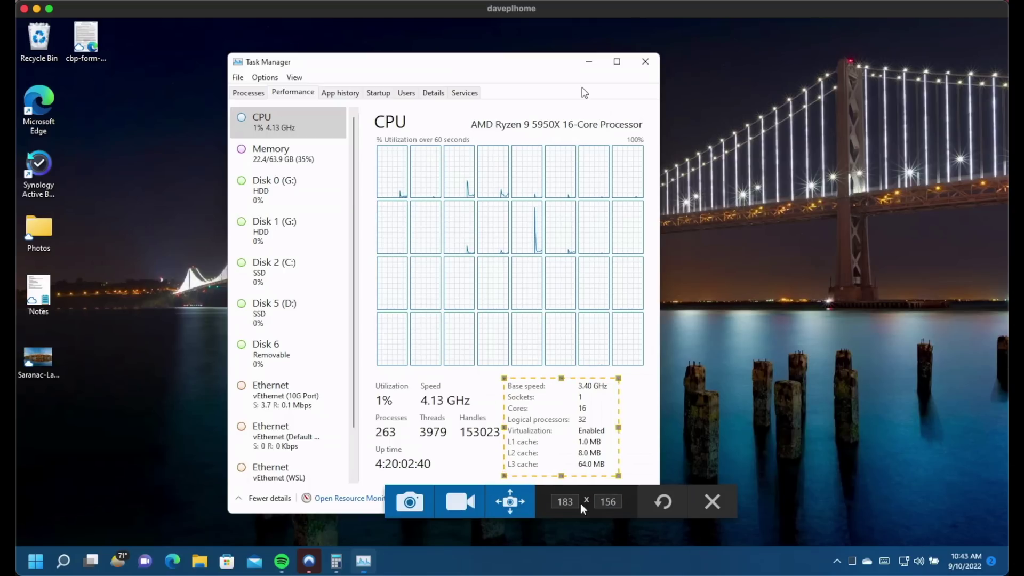
{"action": "left_click", "coordinate": [425, 510]}
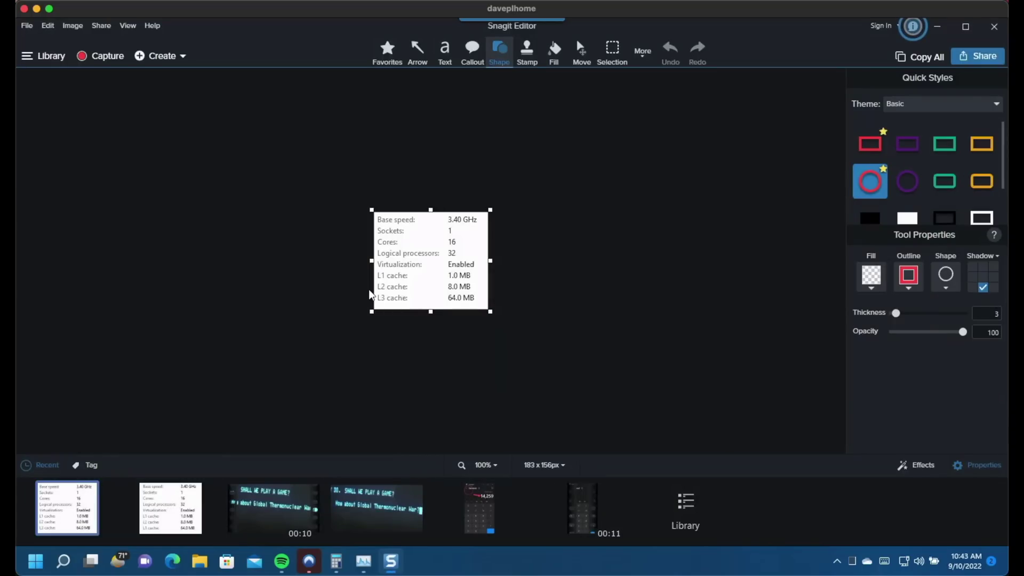
- Run Edit > Grab Text on the capture and copy all the recognized spec text
{"action": "left_click", "coordinate": [48, 26]}
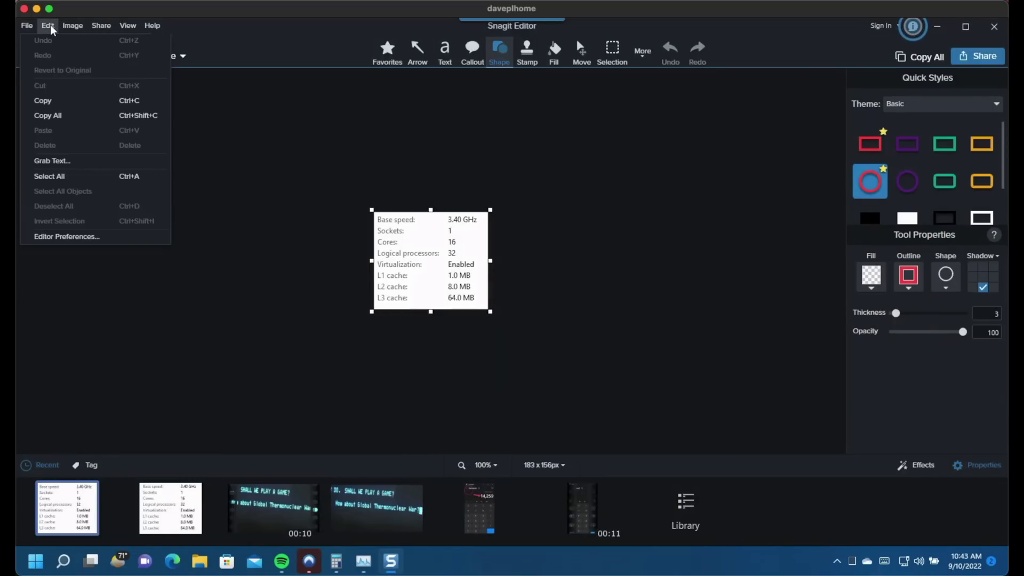
{"action": "left_click", "coordinate": [67, 162]}
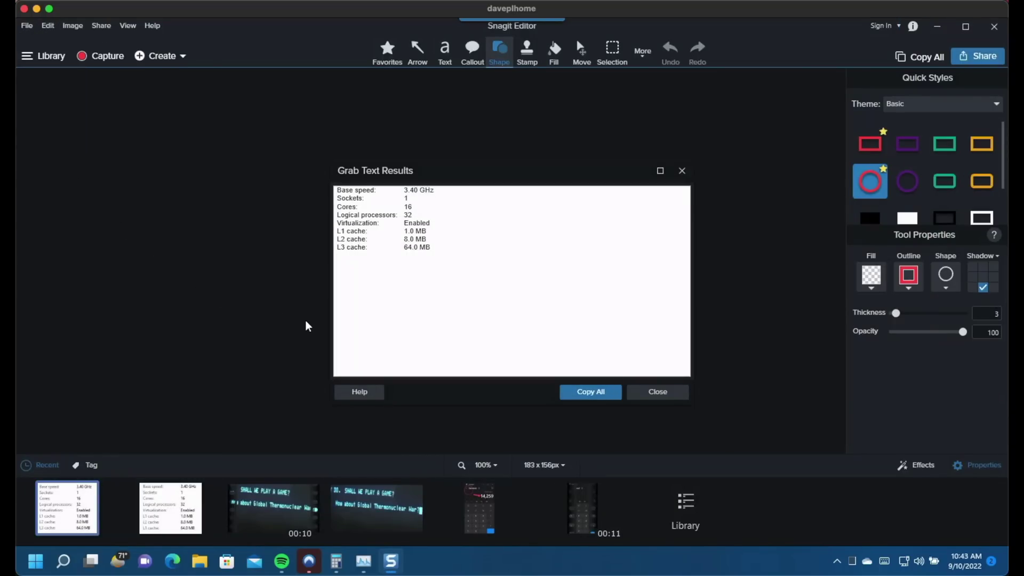
{"action": "left_click_drag", "start_coordinate": [430, 261], "coordinate": [337, 189]}
{"action": "right_click", "coordinate": [363, 208]}
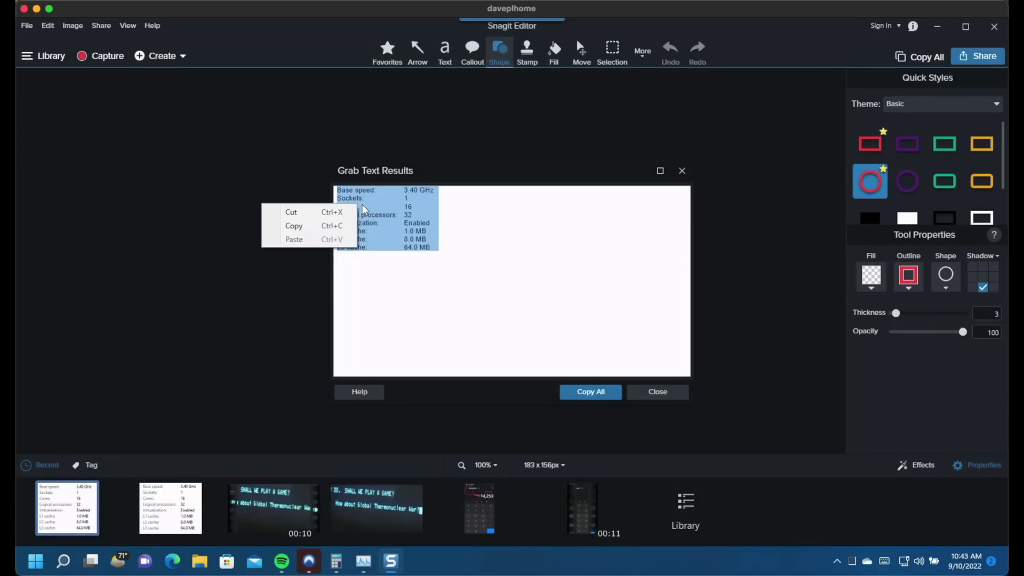
{"action": "left_click", "coordinate": [332, 226]}
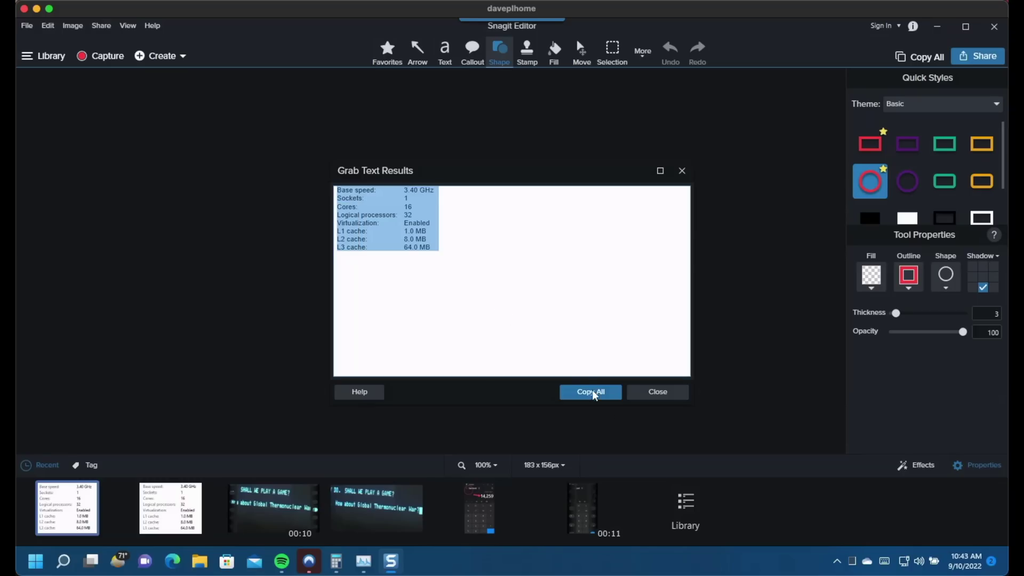